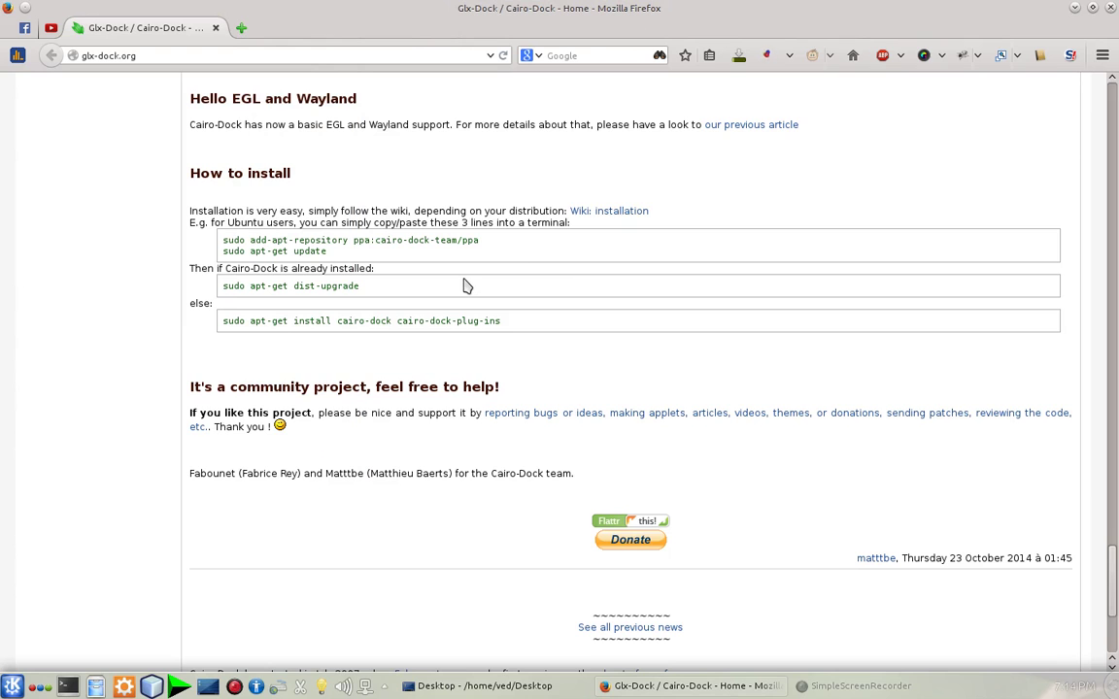
# Minimize Firefox and the Dolphin file manager, then dismiss the desktop's right-click menu
pyautogui.scroll(5, 456, 233)
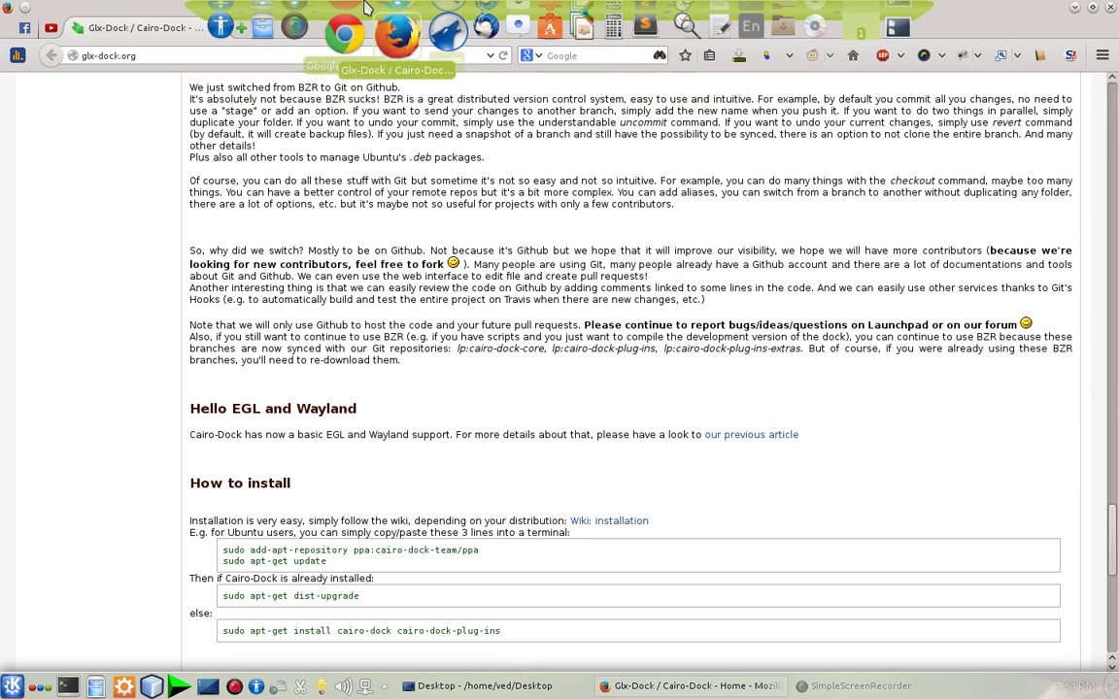
pyautogui.moveTo(396, 39)
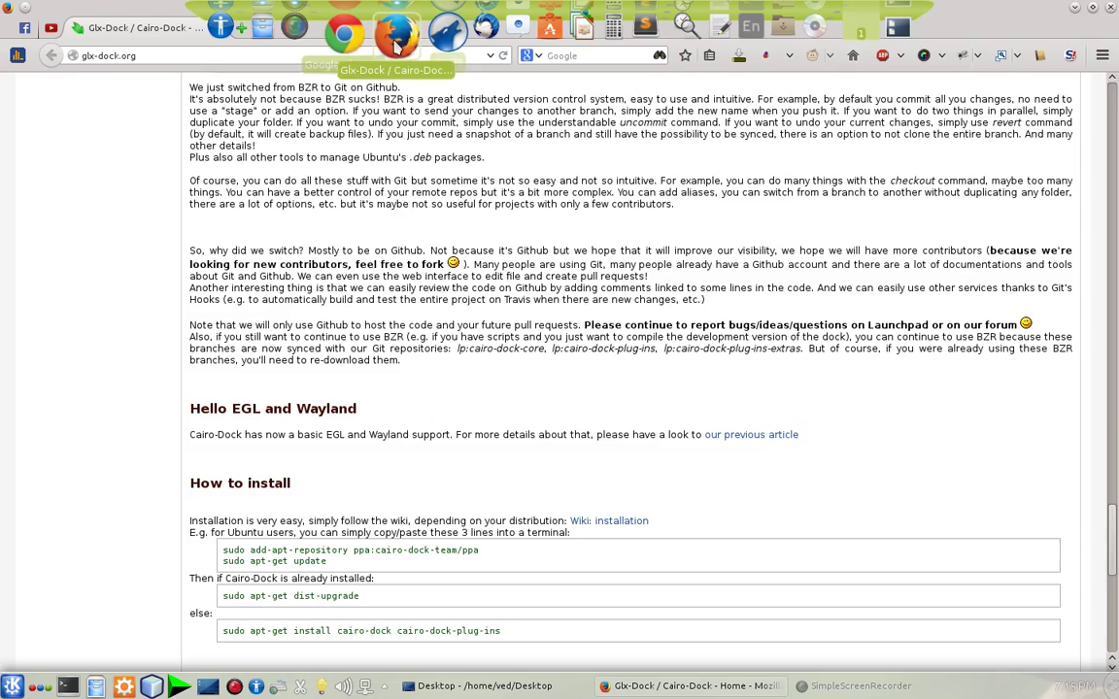
pyautogui.click(393, 37)
pyautogui.click(393, 37)
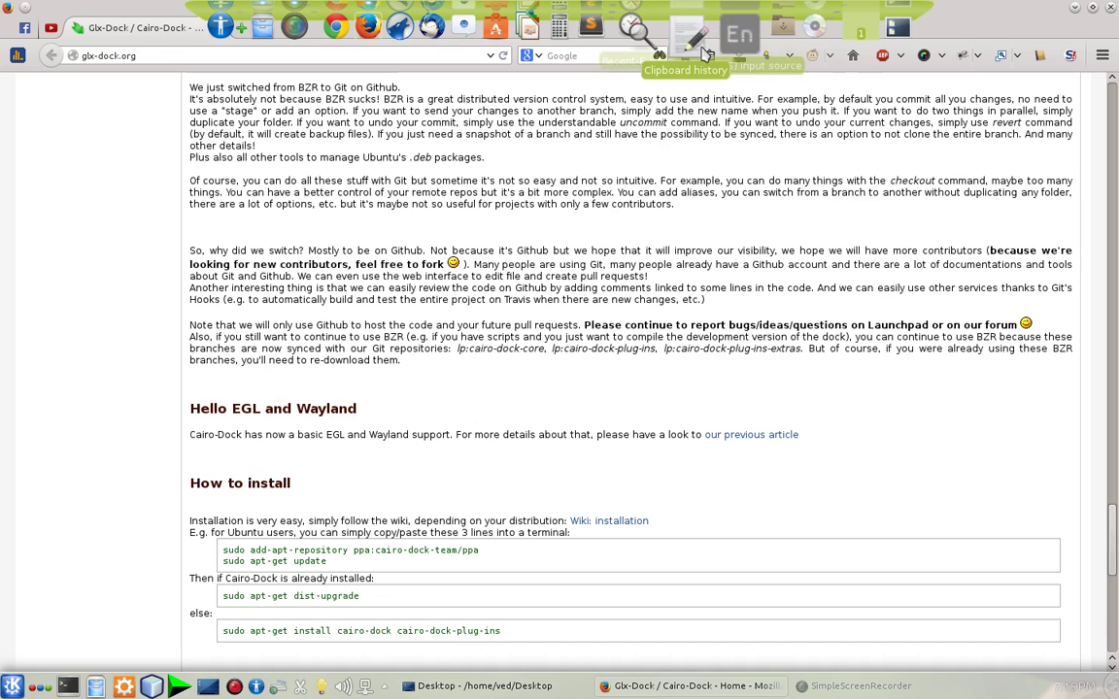
pyautogui.click(1075, 7)
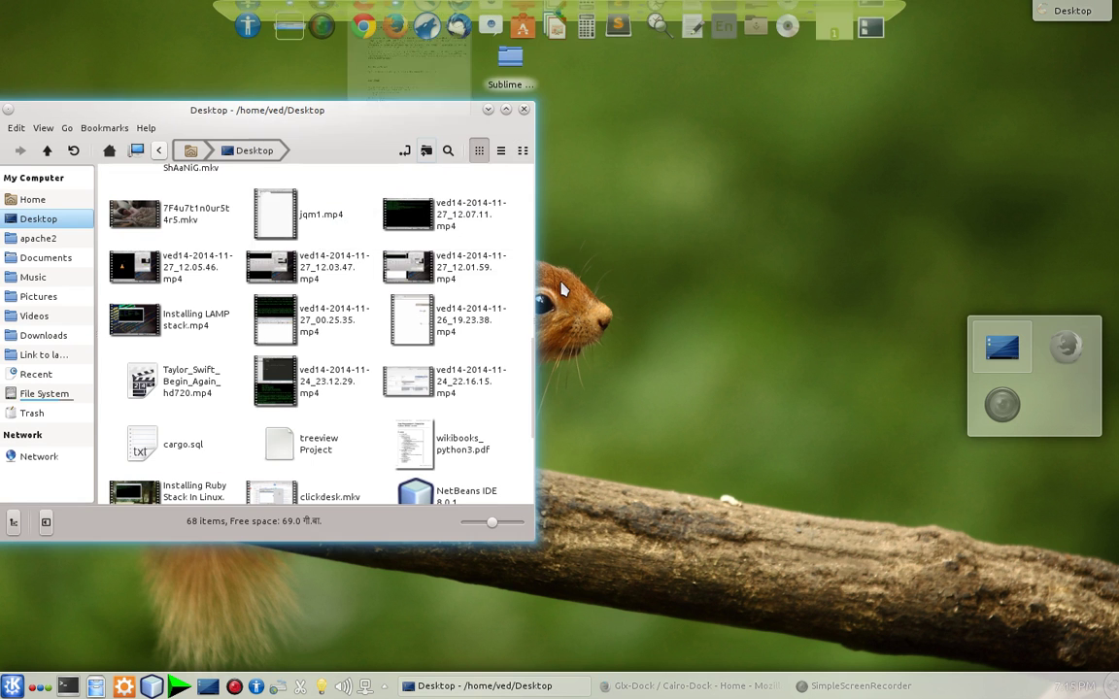
pyautogui.click(487, 111)
pyautogui.rightClick(708, 280)
pyautogui.click(707, 279)
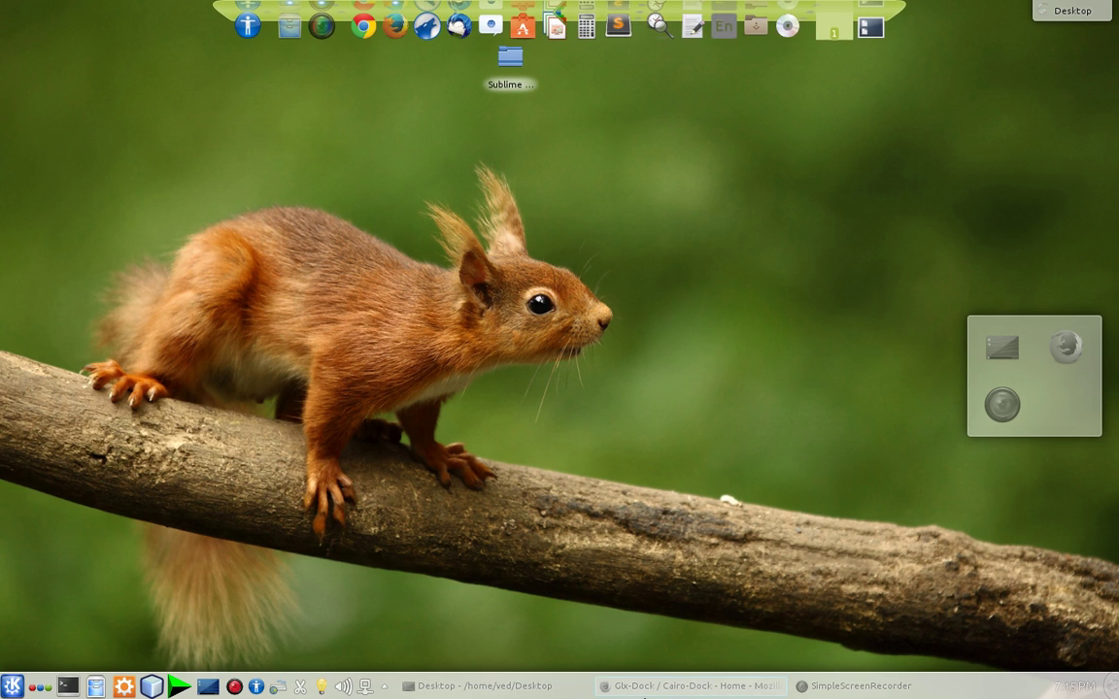
# Copy the 'sudo add-apt-repository ppa:cairo-dock-team/ppa' command from Firefox's install section
pyautogui.click(644, 690)
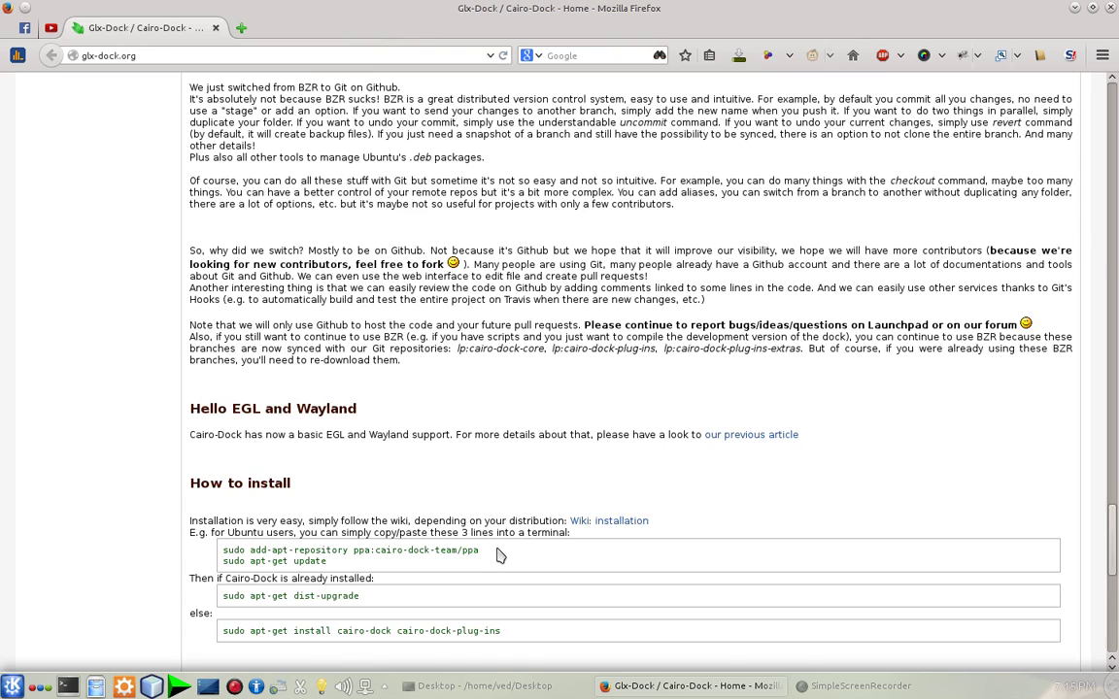
pyautogui.scroll(-2, 496, 555)
pyautogui.tripleClick(436, 463)
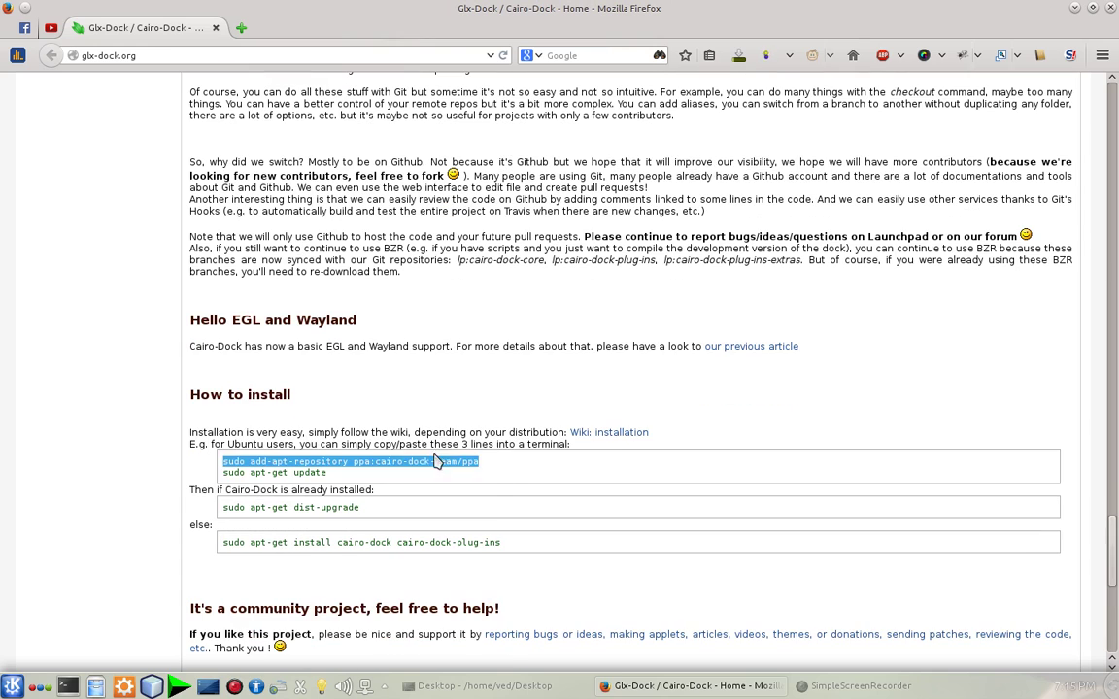
pyautogui.moveTo(436, 463); pyautogui.dragTo(378, 444)
pyautogui.click(97, 223)
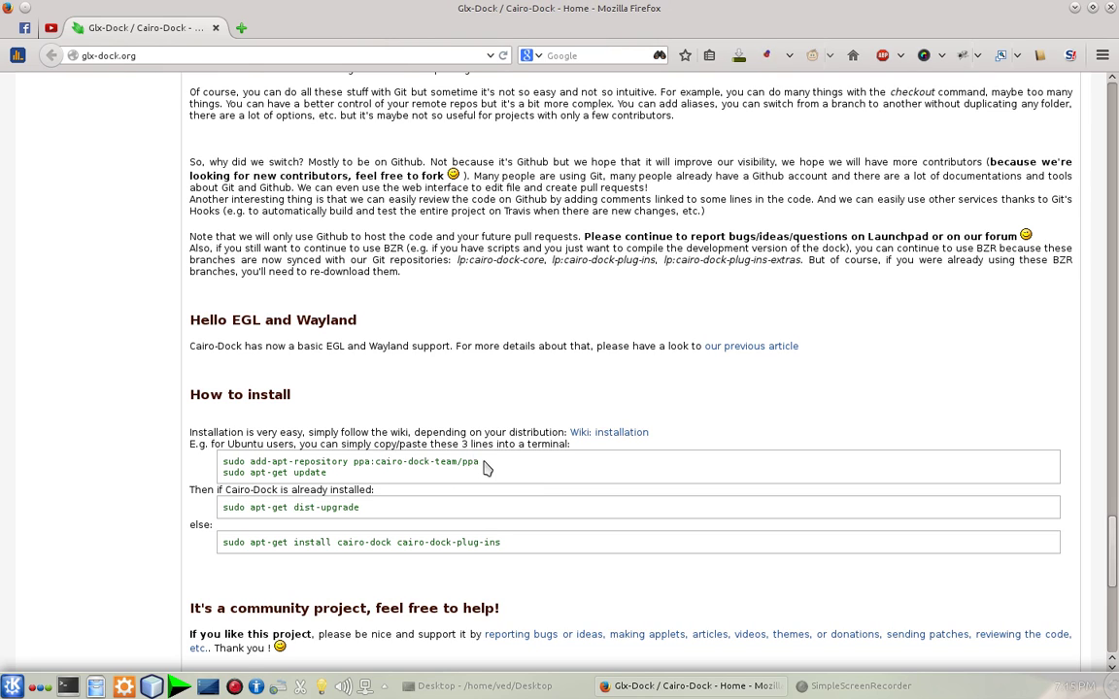
pyautogui.moveTo(477, 461)
pyautogui.mouseDown()
pyautogui.moveTo(222, 463)
pyautogui.moveTo(385, 444)
pyautogui.mouseUp()
pyautogui.moveTo(480, 461); pyautogui.dragTo(226, 462)
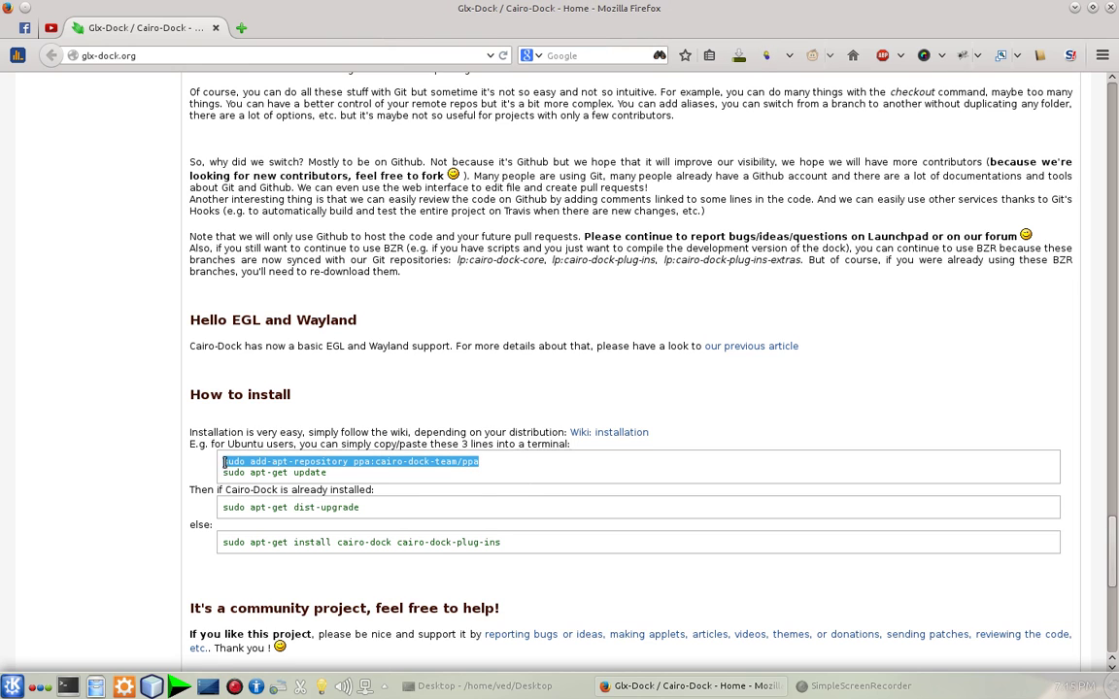
pyautogui.rightClick(212, 427)
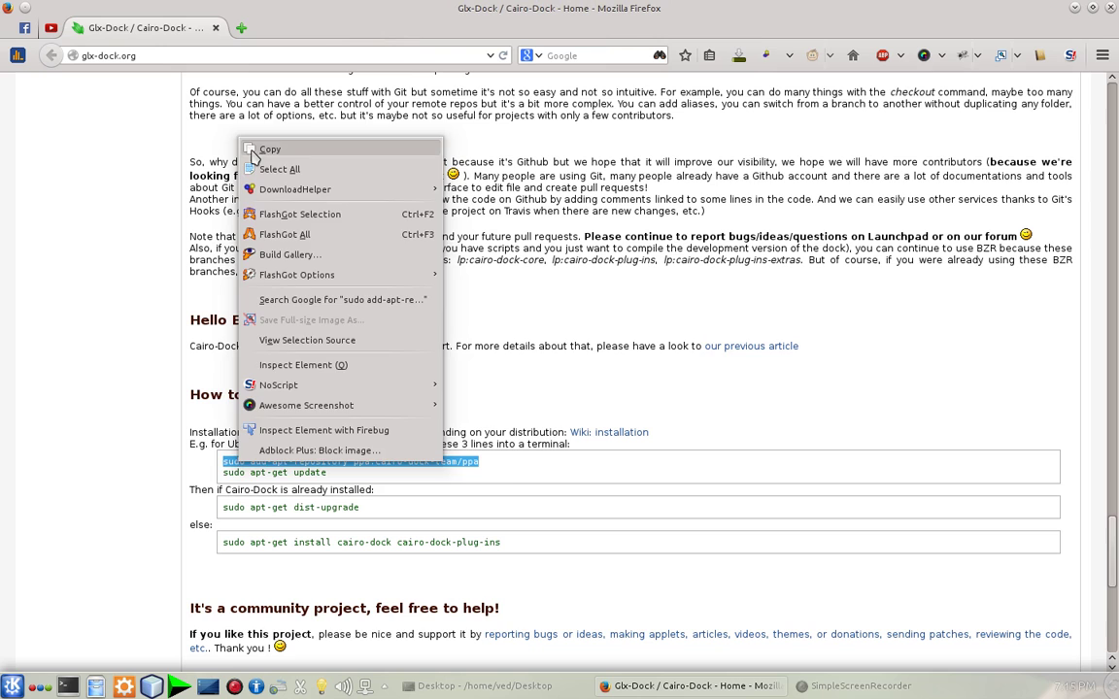
pyautogui.click(282, 149)
pyautogui.click(68, 686)
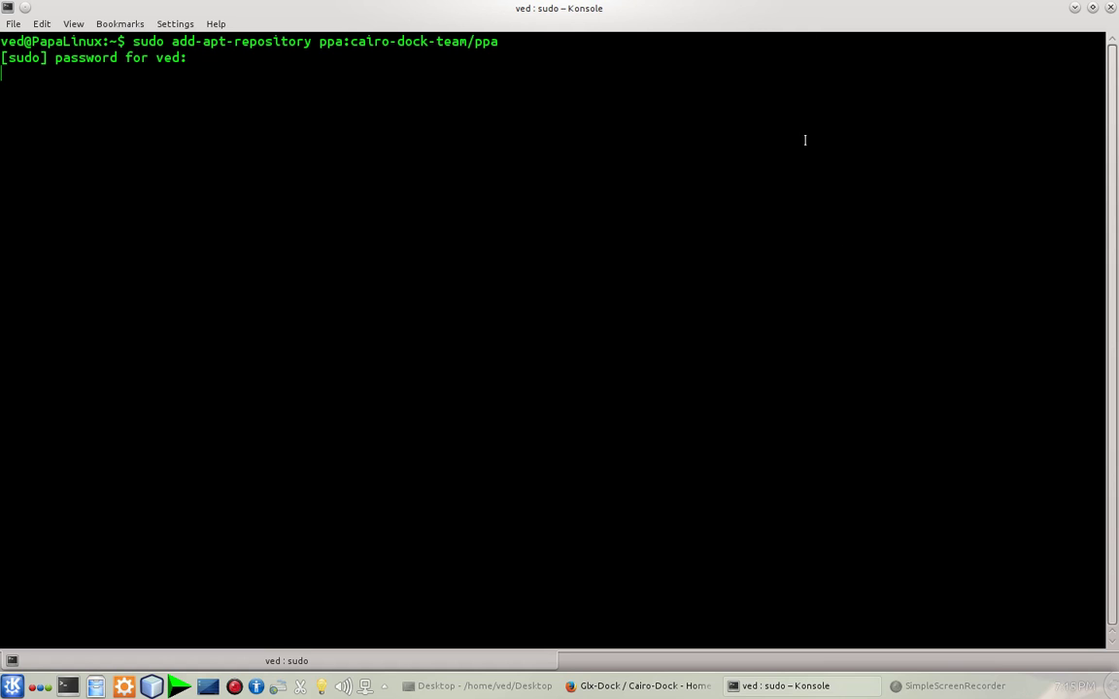
# Resize the terminal, enter the sudo password and confirm adding the Cairo-Dock PPA
pyautogui.moveTo(804, 140); pyautogui.dragTo(324, 348)
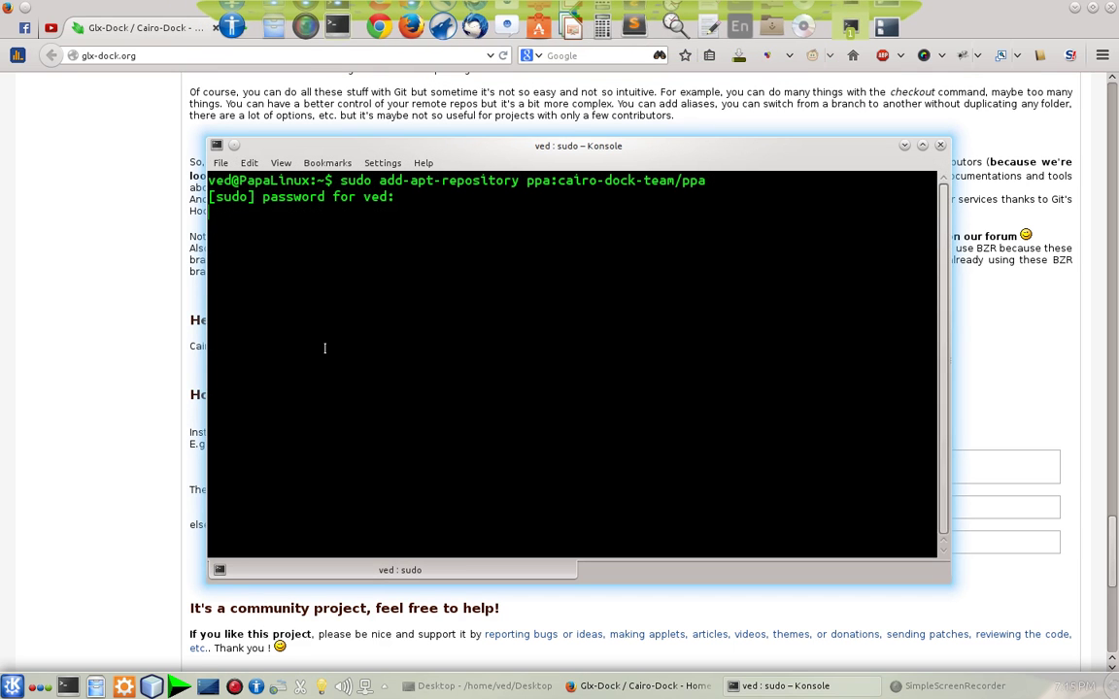
pyautogui.press('Return')
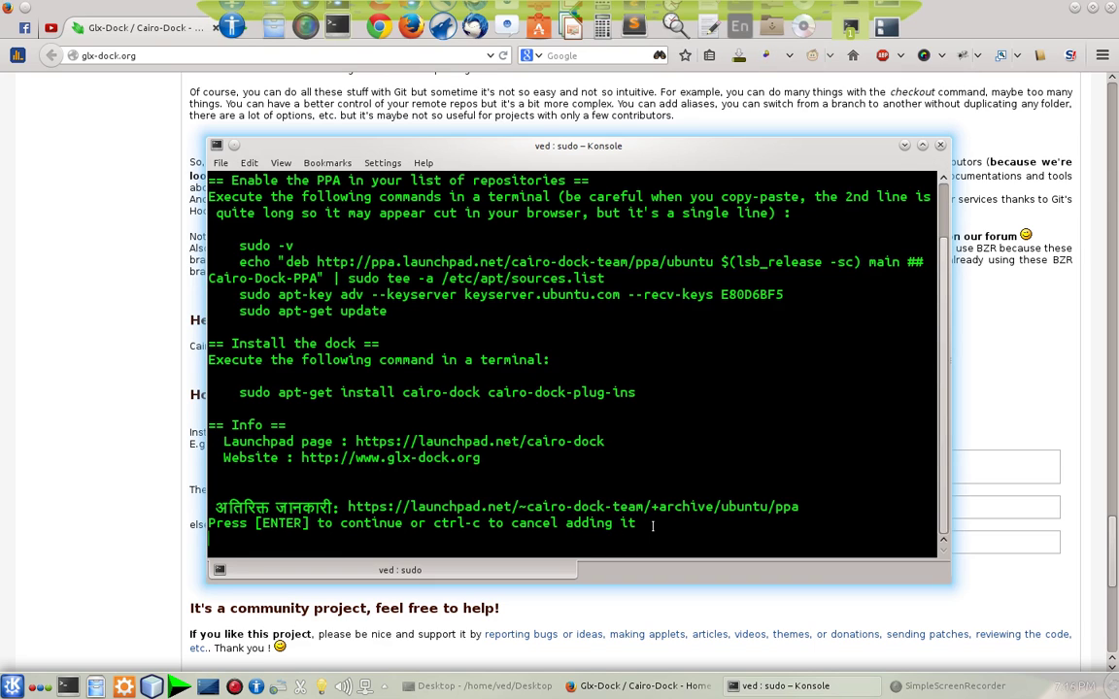
pyautogui.press('Return')
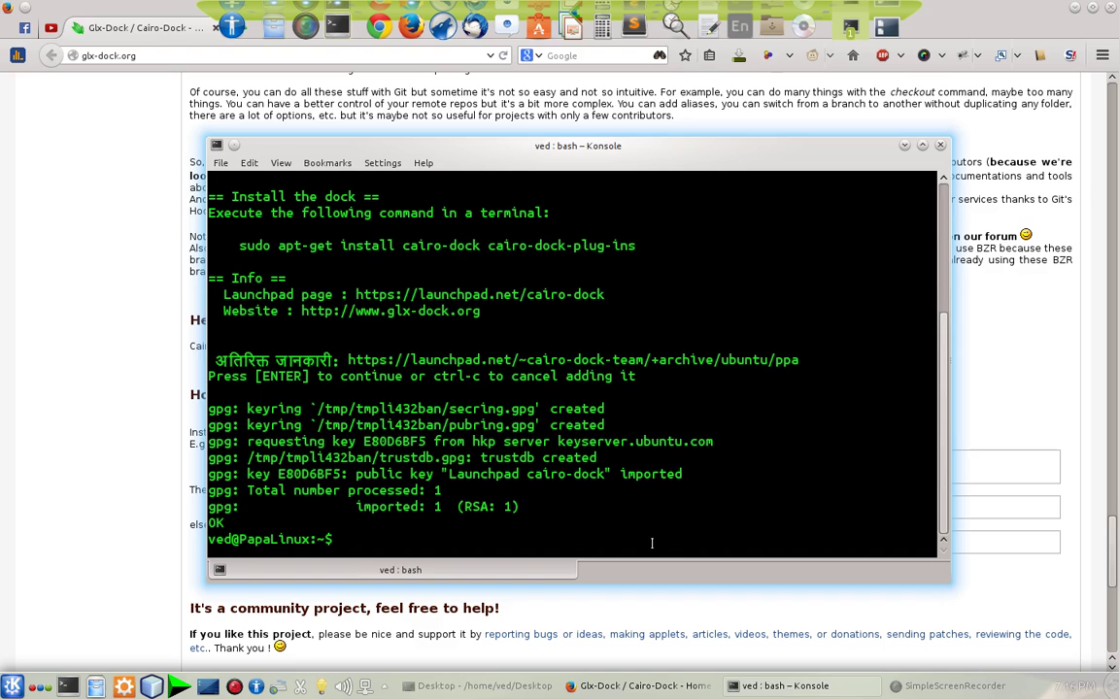
# Run 'sudo apt-get update' in Konsole to refresh the package lists
pyautogui.write('sudo')
pyautogui.moveTo(461, 146); pyautogui.dragTo(643, 90)
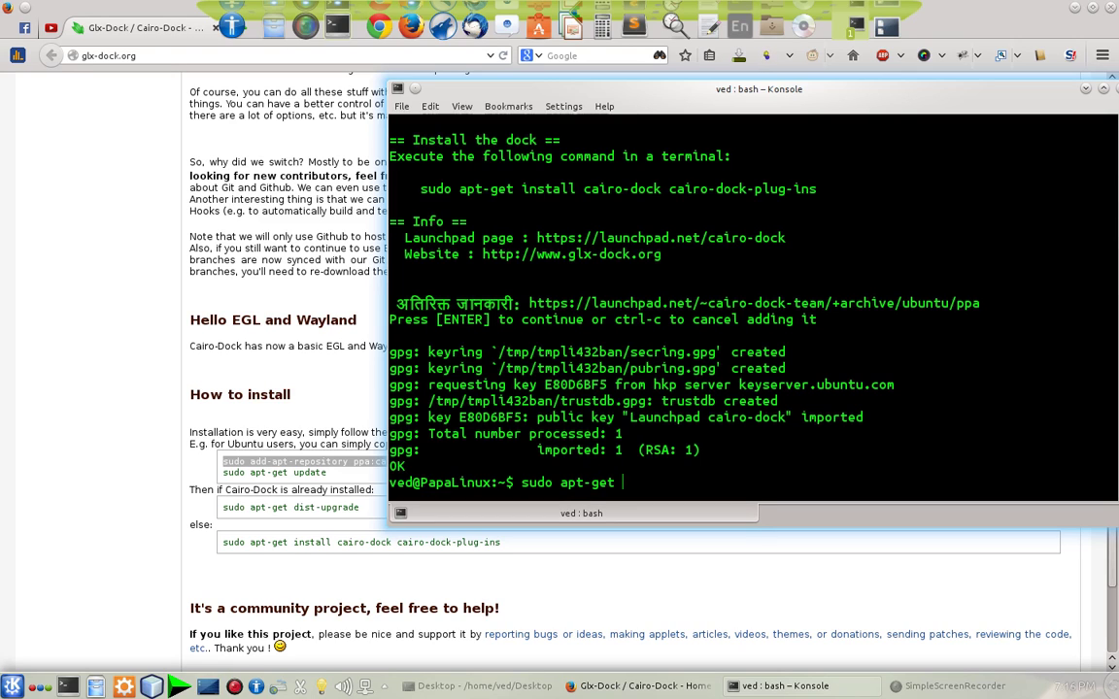
pyautogui.write('update')
pyautogui.press('Return')
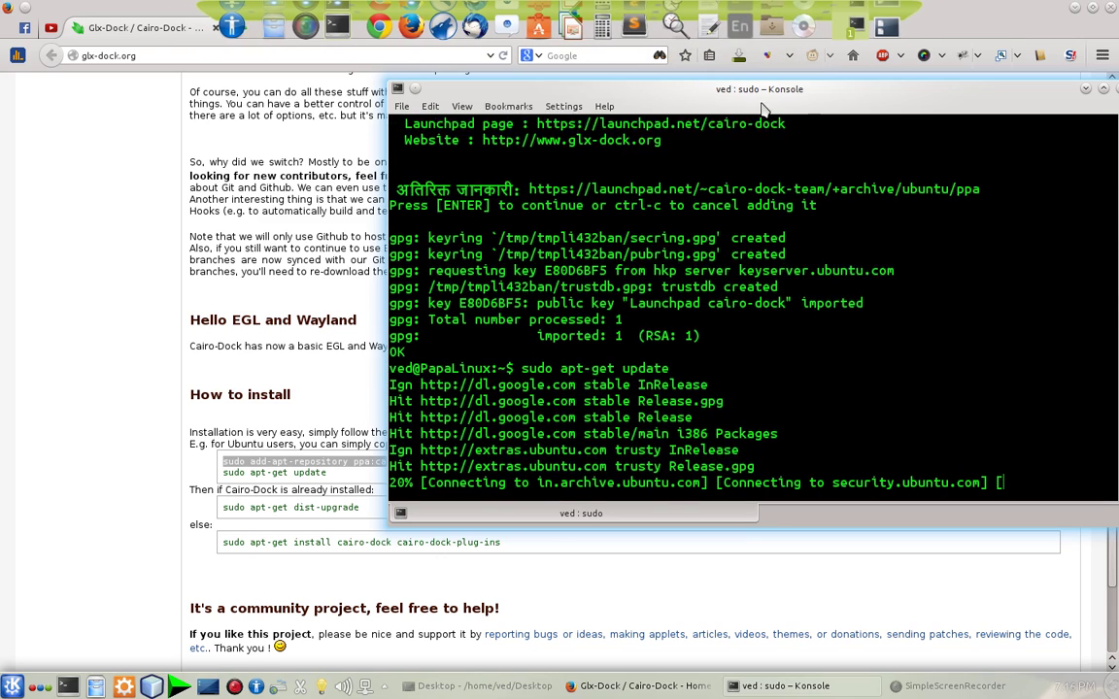
pyautogui.doubleClick(685, 88)
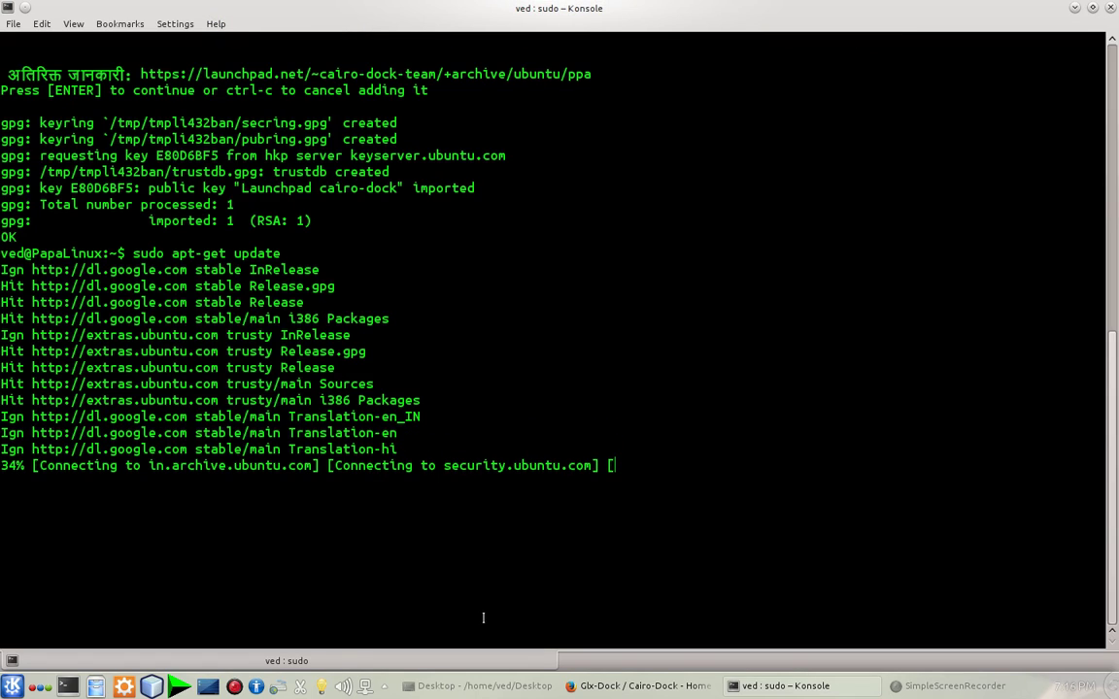
pyautogui.doubleClick(554, 12)
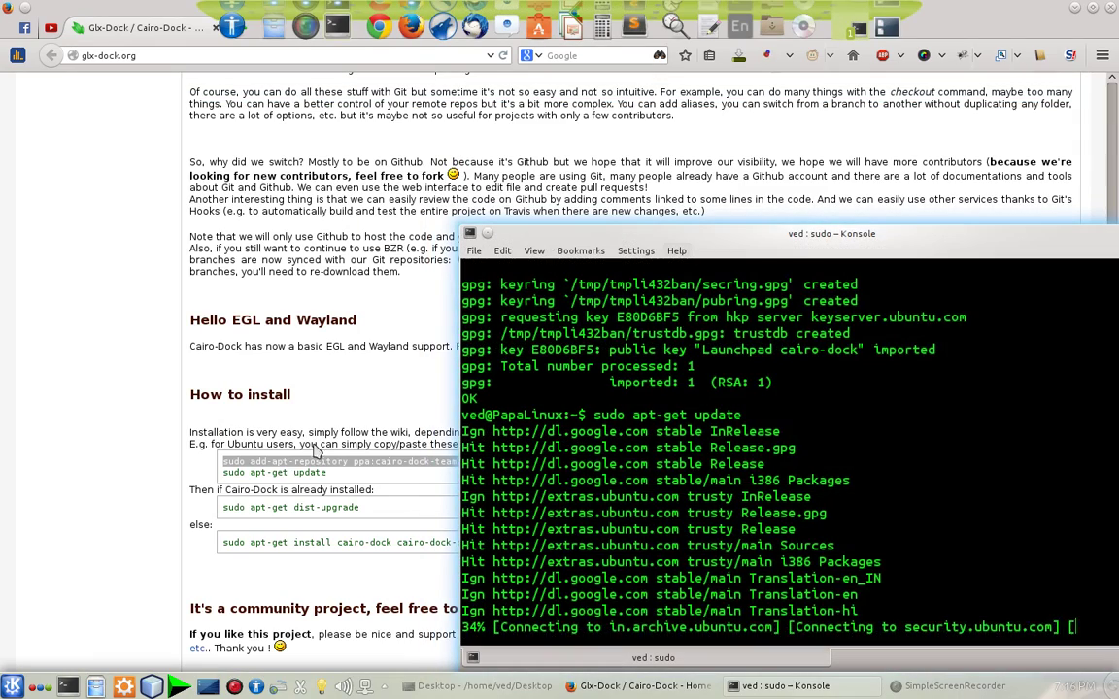
# Stop the update and run 'sudo apt-get install cairo-dock cairo-dock-plug-ins'
pyautogui.click(221, 550)
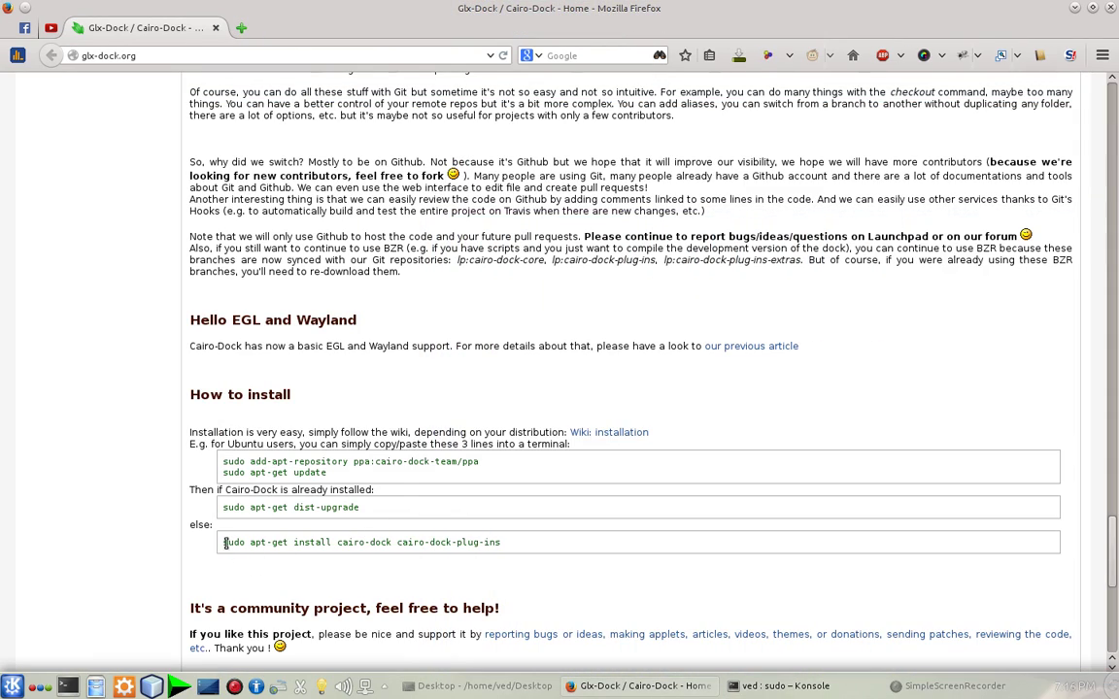
pyautogui.moveTo(224, 542); pyautogui.dragTo(339, 542)
pyautogui.moveTo(512, 557); pyautogui.dragTo(217, 544)
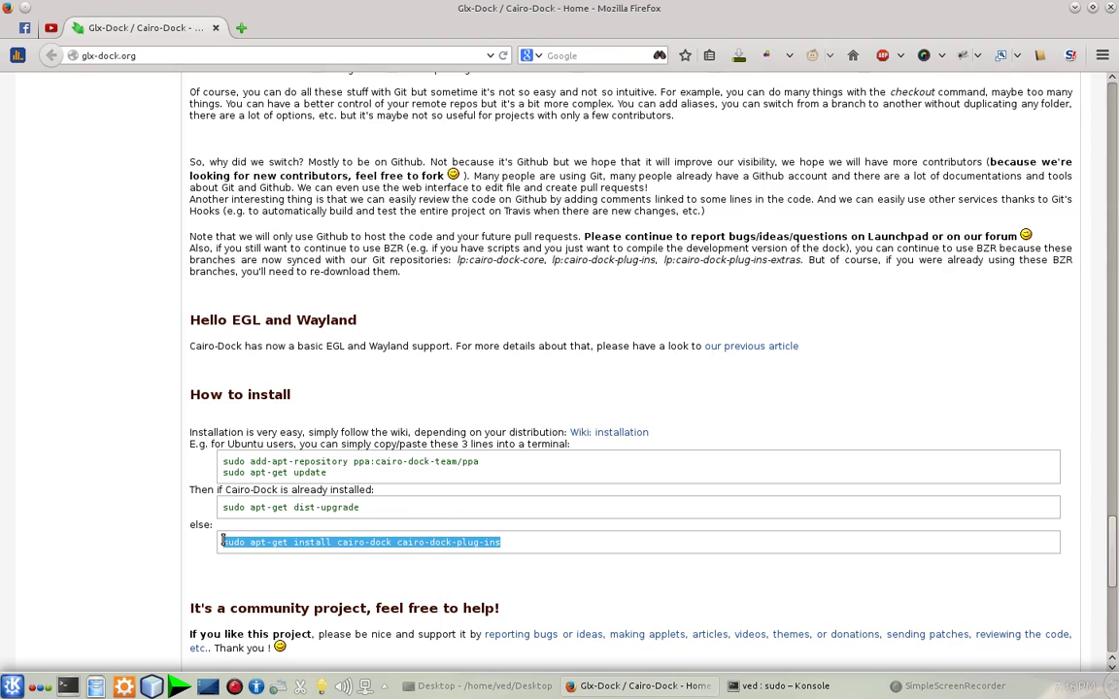
pyautogui.click(777, 686)
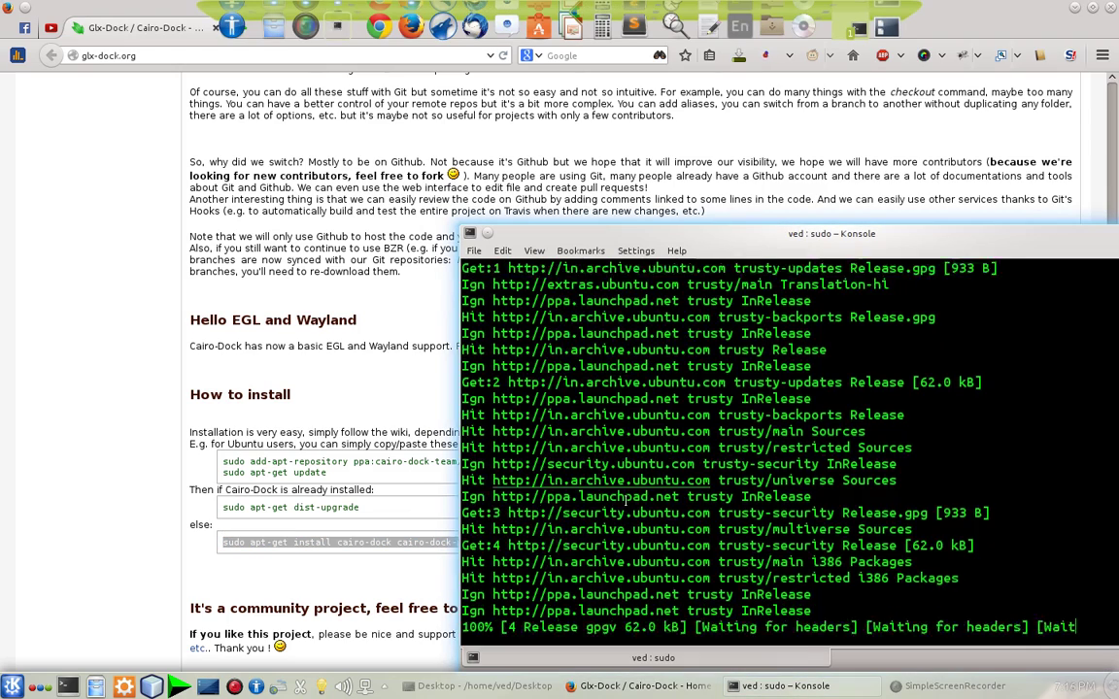
pyautogui.doubleClick(738, 232)
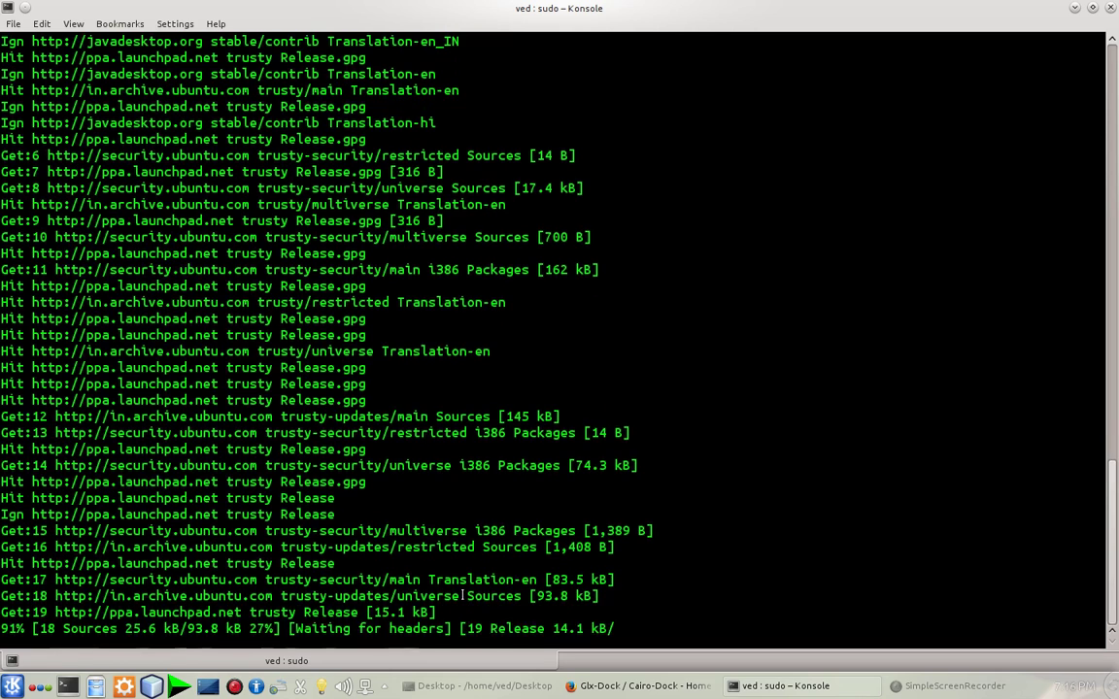
pyautogui.hotkey('ctrl', 'c')
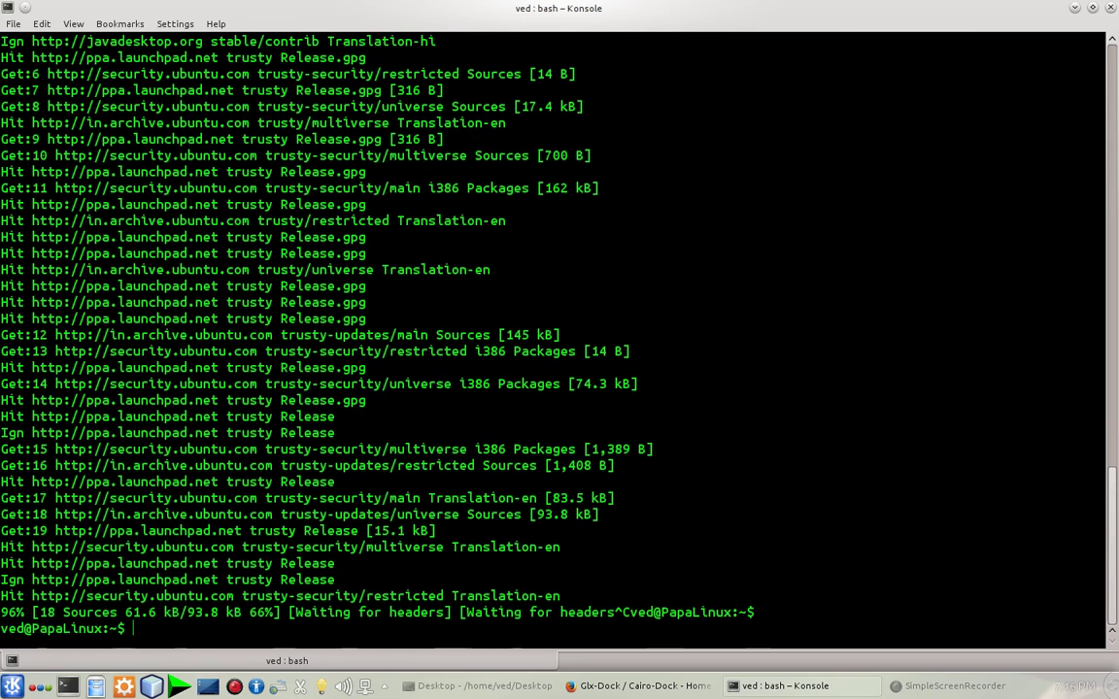
pyautogui.write('sudo apt-get install cairo-dock cairo-dock-plug-ins')
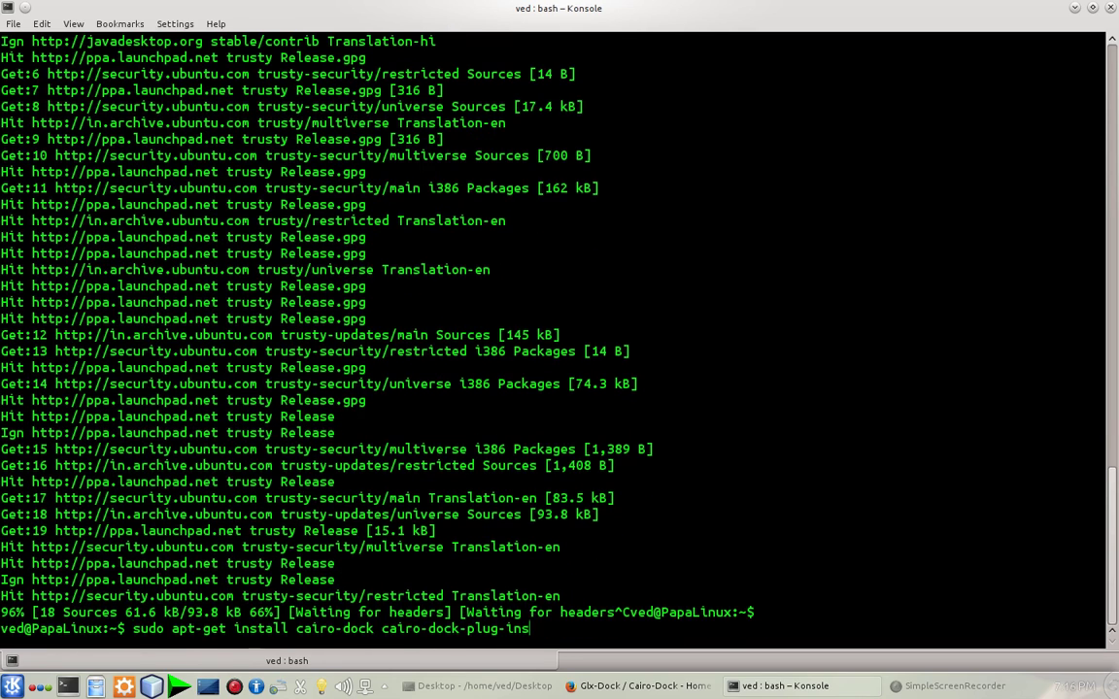
pyautogui.press('Return')
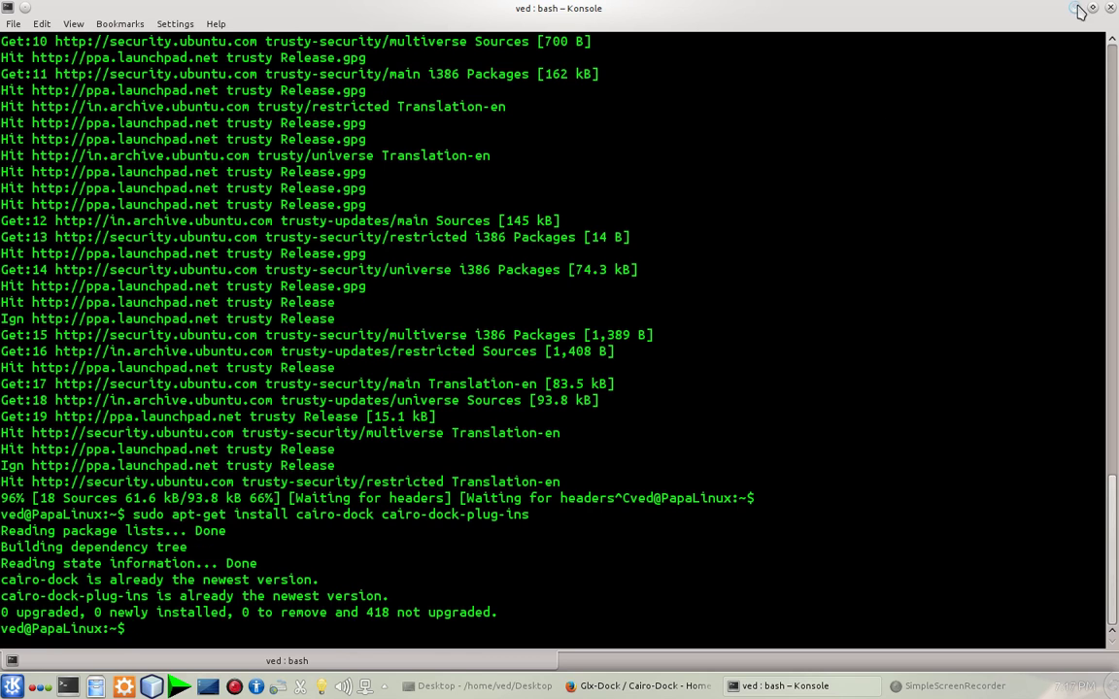
# Quit Cairo-Dock from its dock menu, confirm, and minimize Firefox
pyautogui.hotkey('alt', 'Tab')
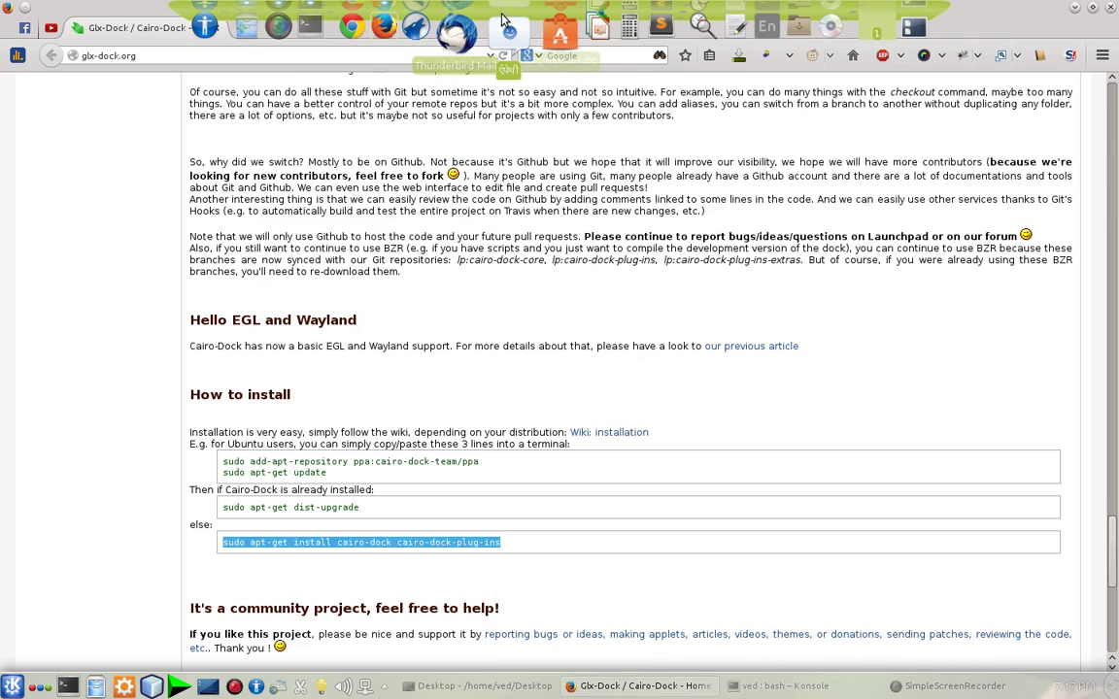
pyautogui.rightClick(500, 39)
pyautogui.moveTo(505, 76)
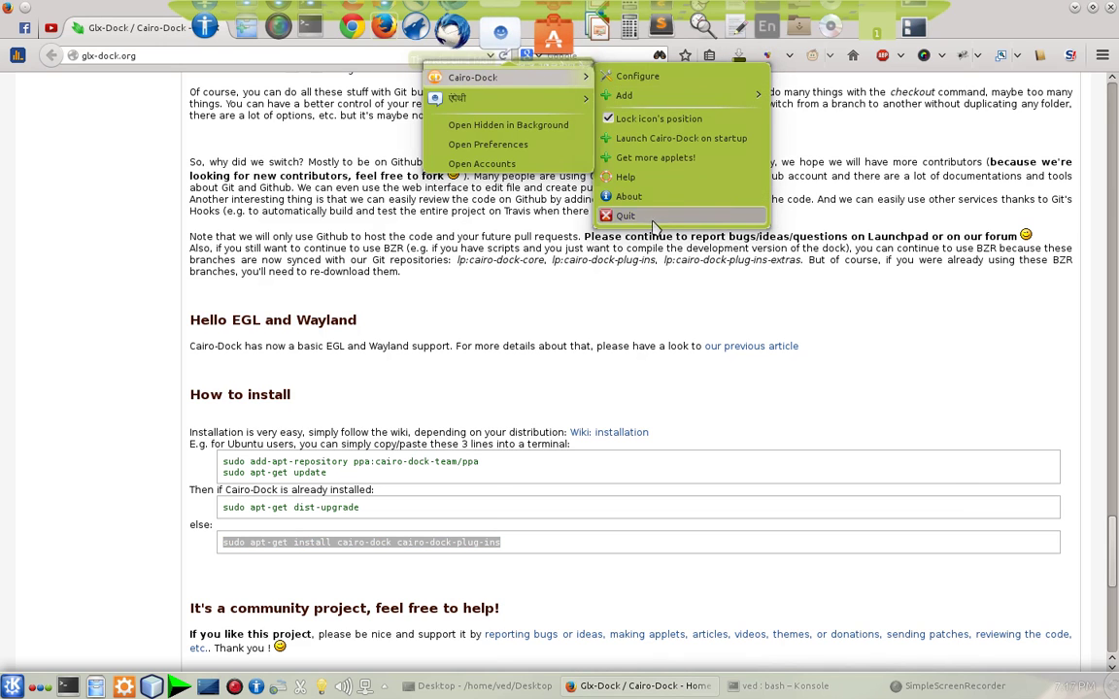
pyautogui.click(626, 215)
pyautogui.click(466, 120)
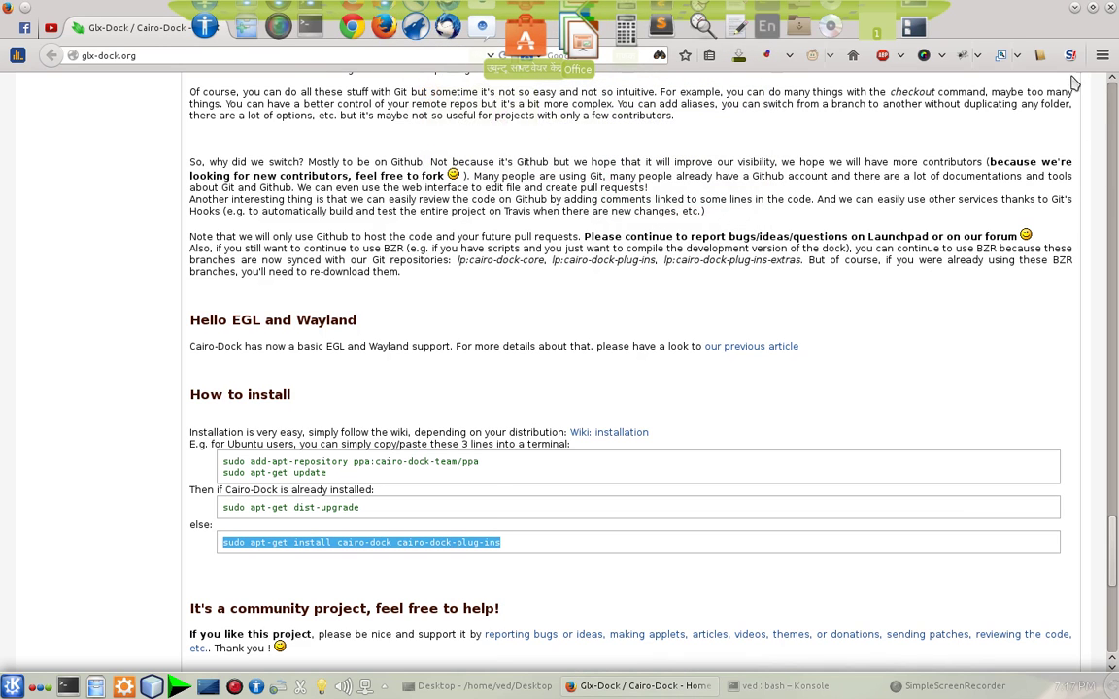
pyautogui.click(1079, 10)
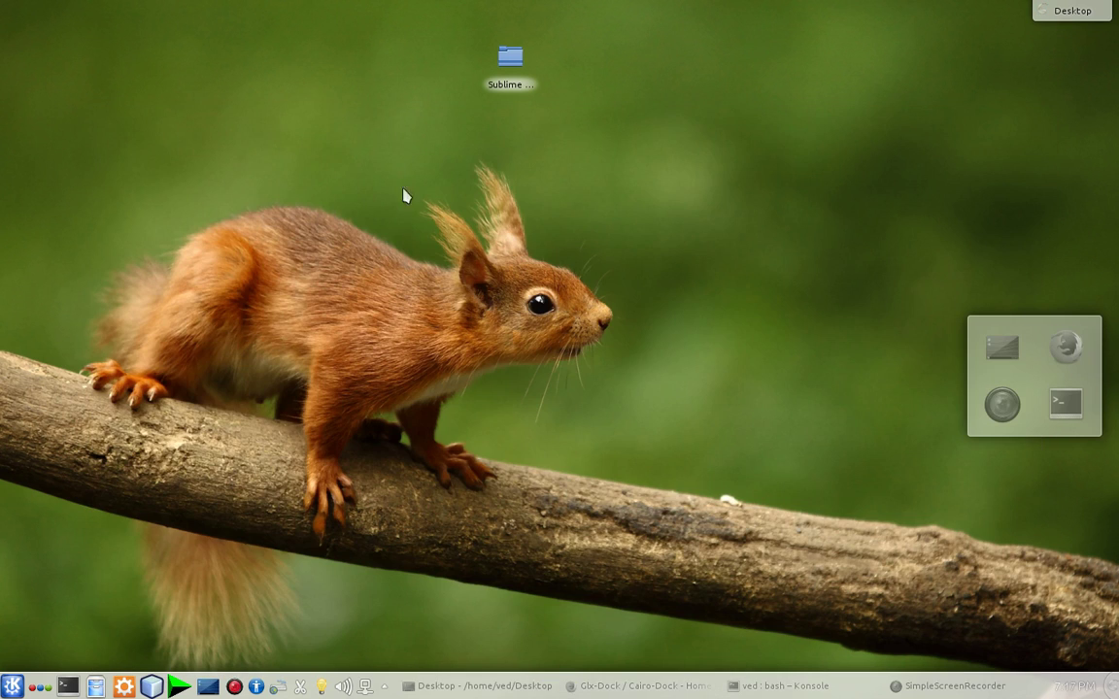
pyautogui.hotkey('alt', 'F1')
pyautogui.write('c')
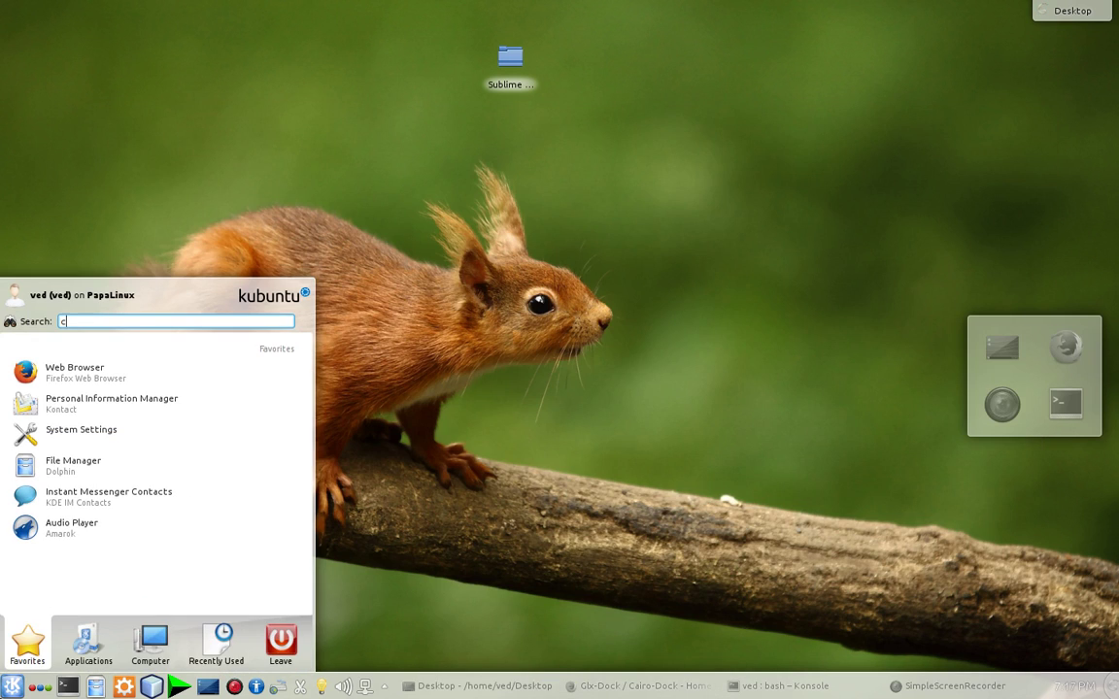
pyautogui.write('airo')
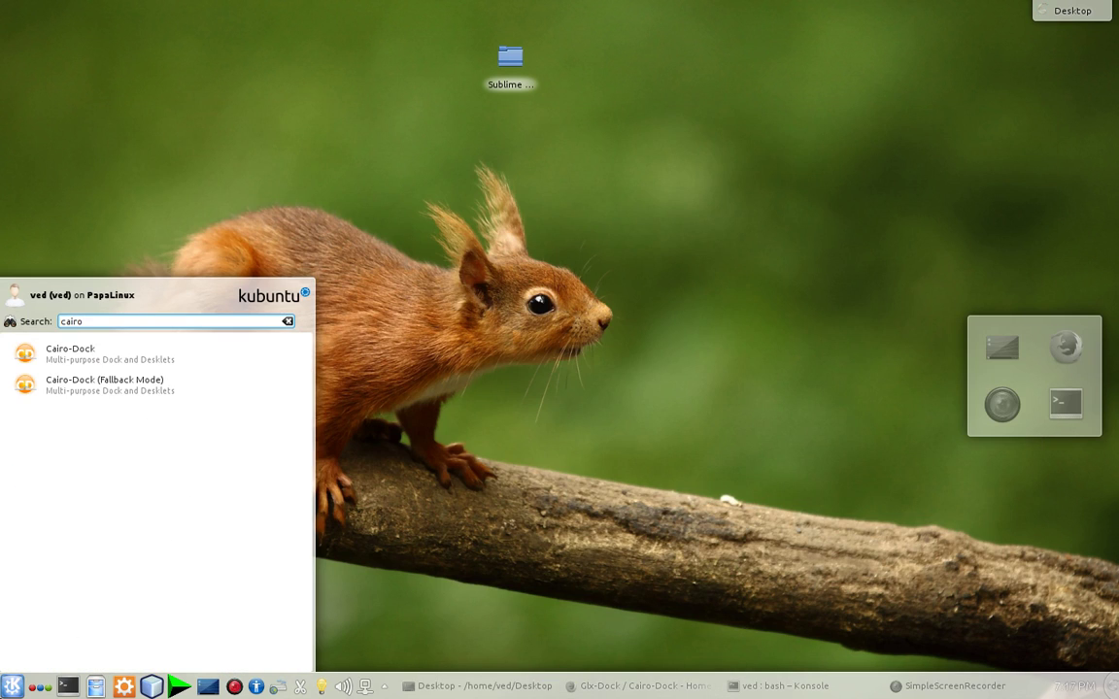
pyautogui.press('Down')
pyautogui.press('Up')
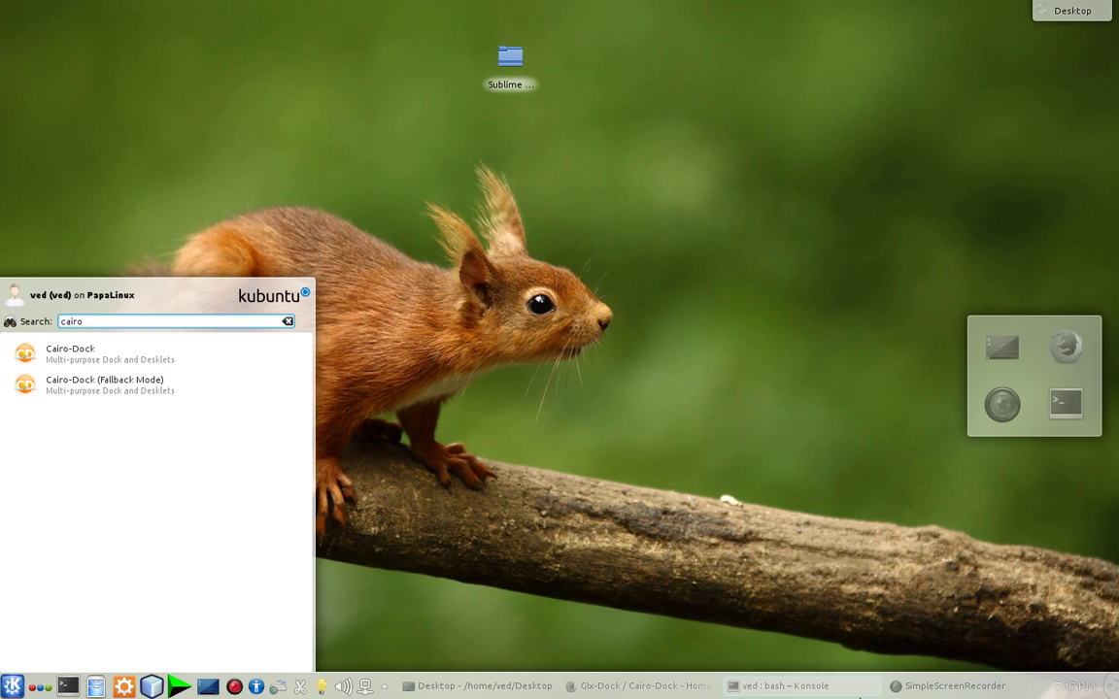
pyautogui.click(991, 688)
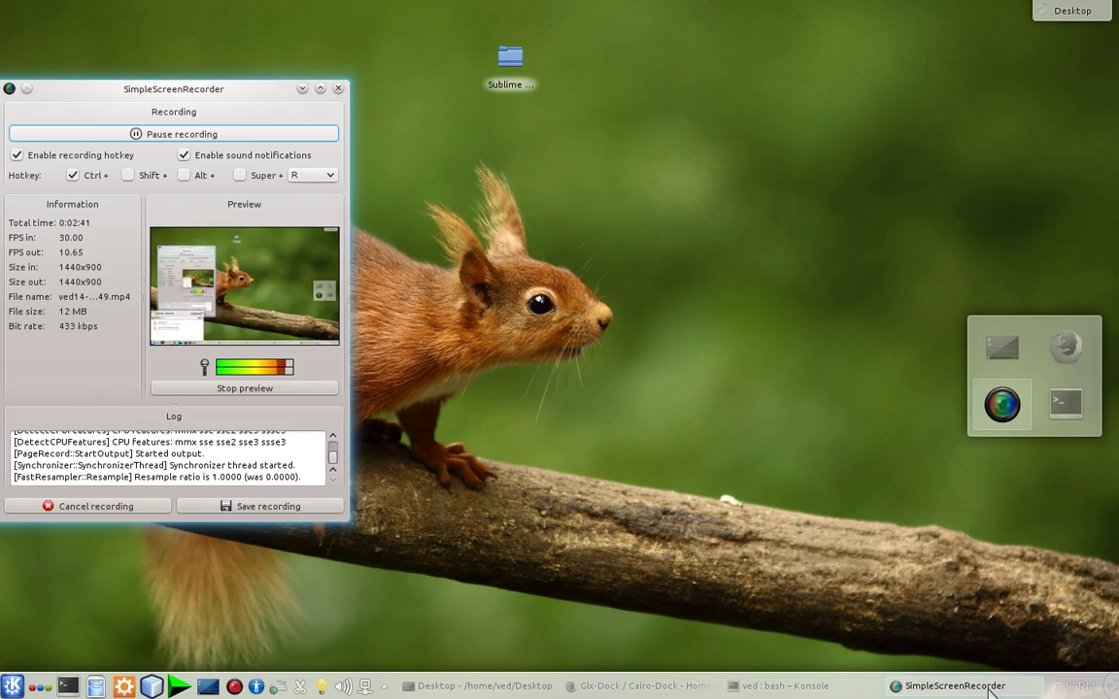
pyautogui.click(976, 684)
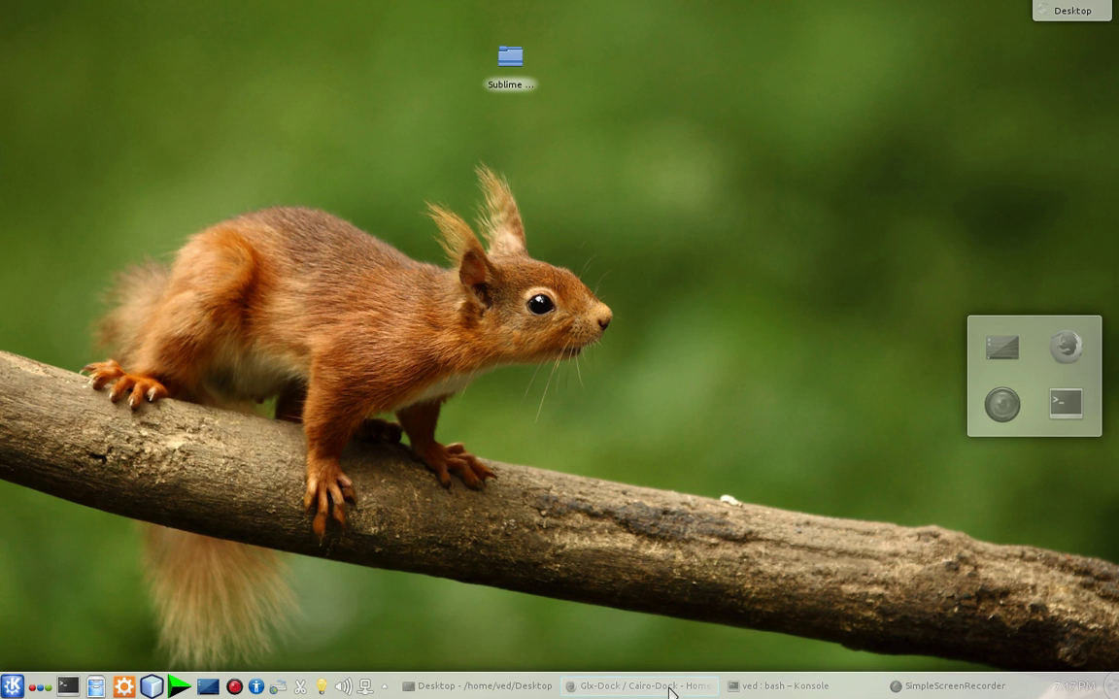
pyautogui.click(627, 688)
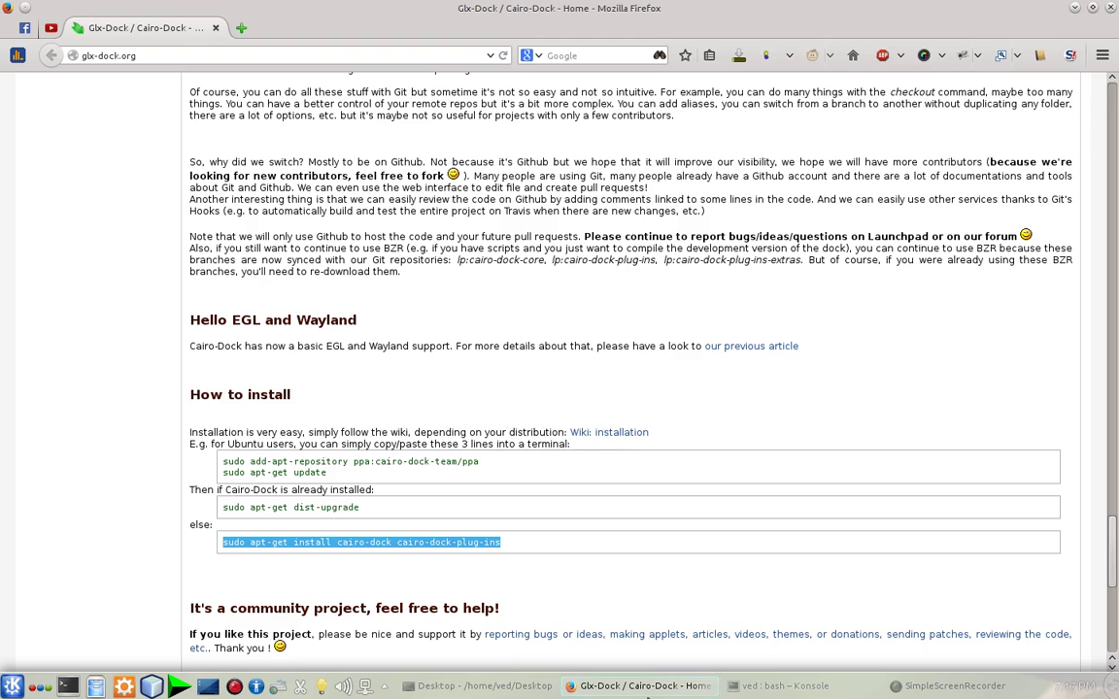
pyautogui.click(685, 688)
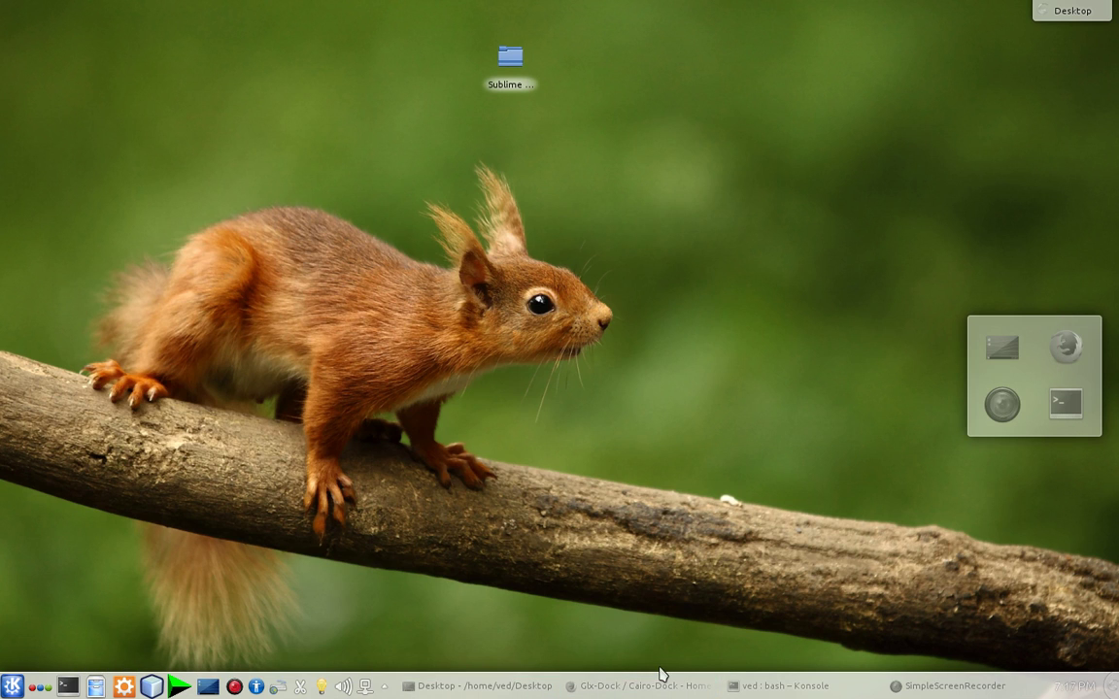
# Launch Cairo-Dock from the KDE Kickoff launcher's search results
pyautogui.click(13, 688)
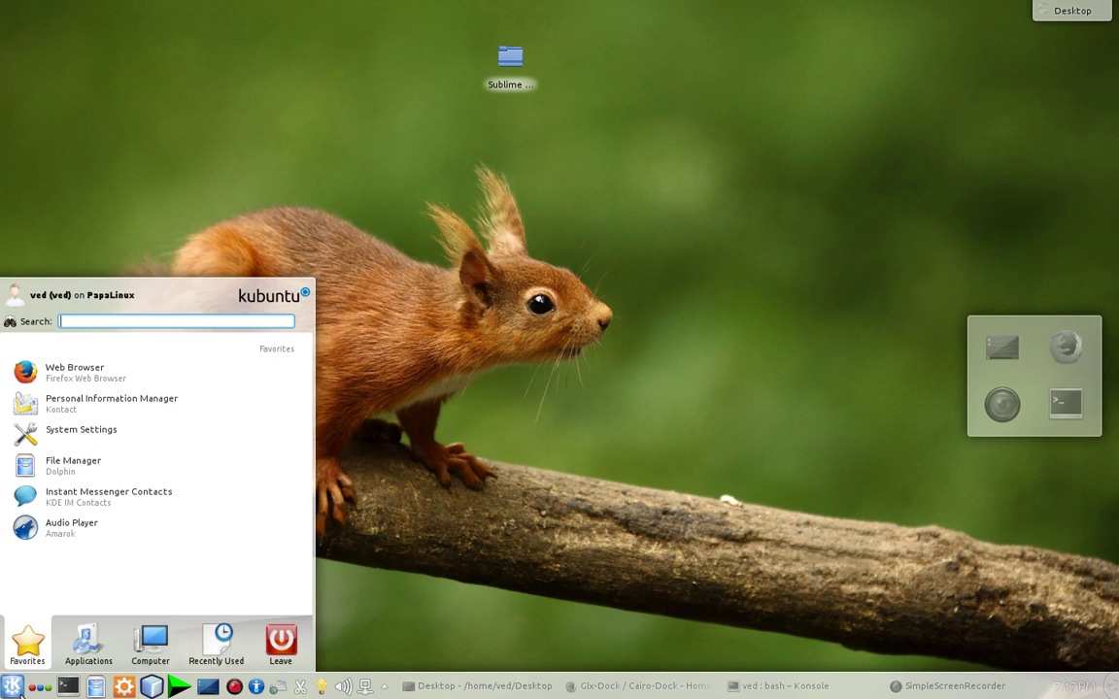
pyautogui.write('open')
pyautogui.write('a')
pyautogui.write('d')
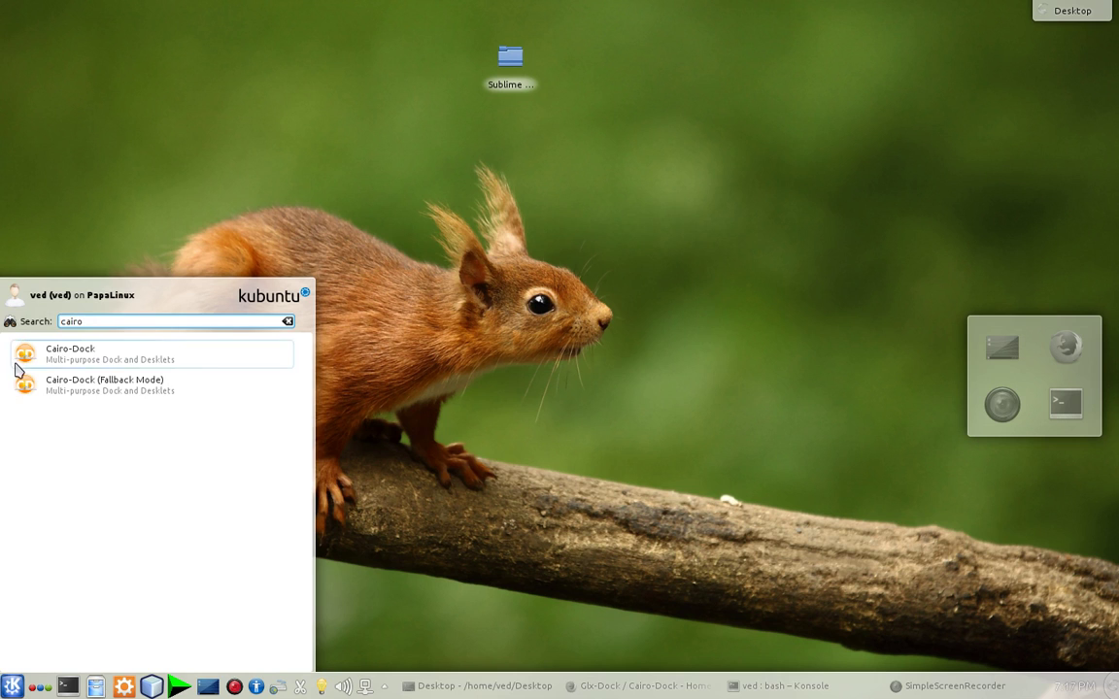
pyautogui.click(29, 354)
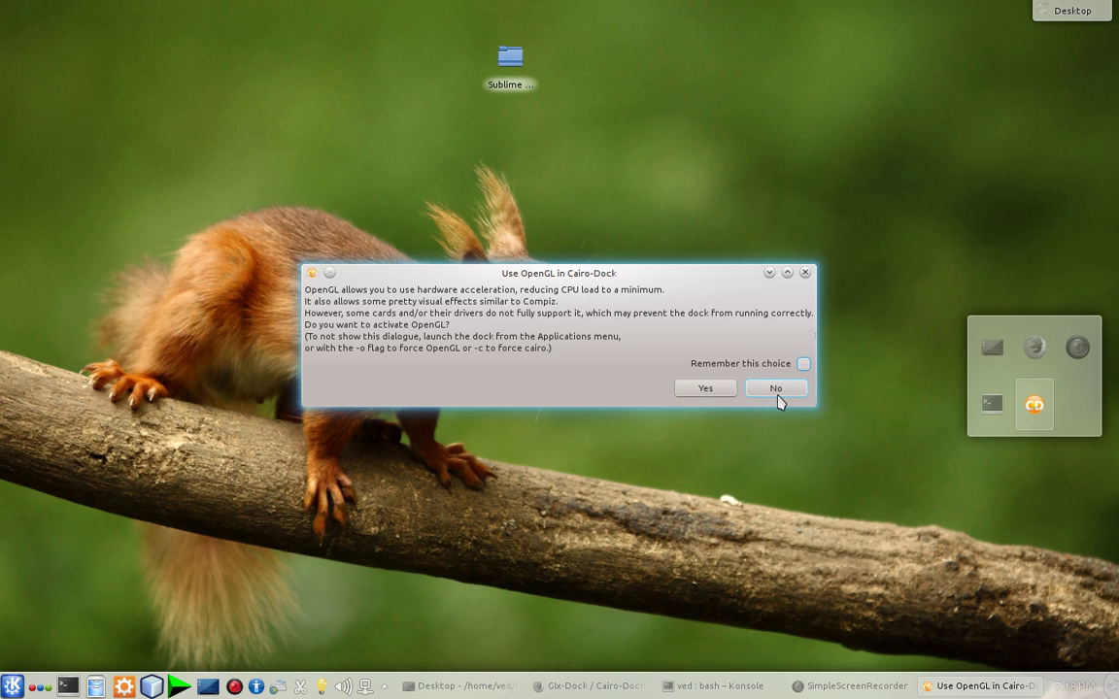
# Decline OpenGL in the 'Use OpenGL in Cairo-Dock' dialog to start the dock
pyautogui.click(705, 388)
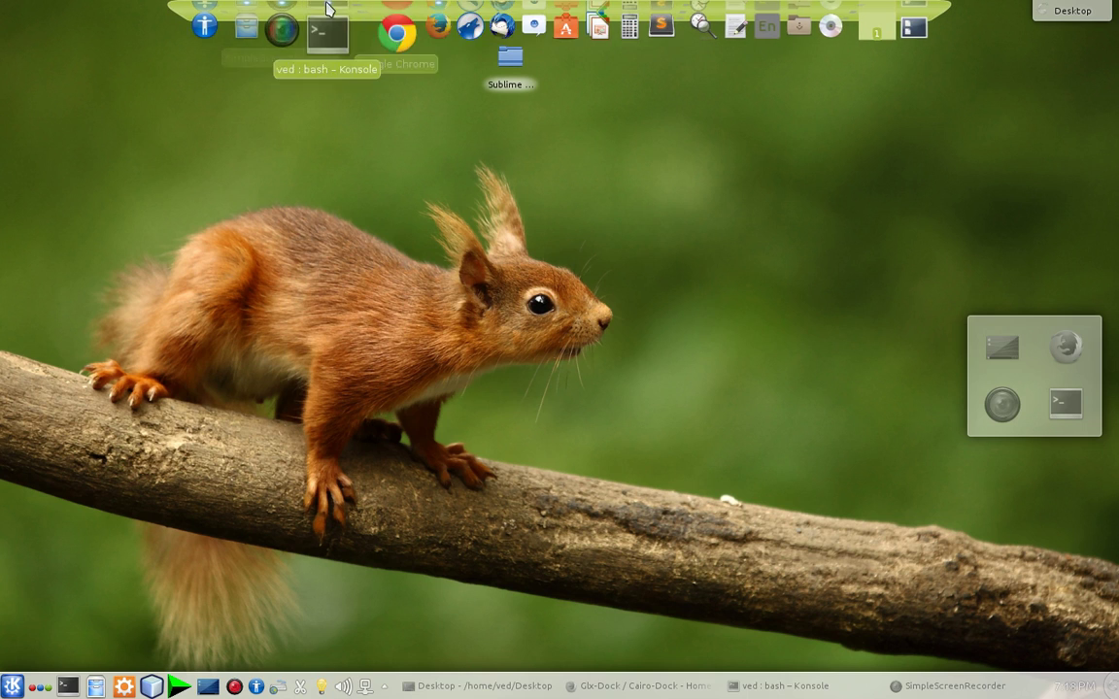
pyautogui.moveTo(627, 8)
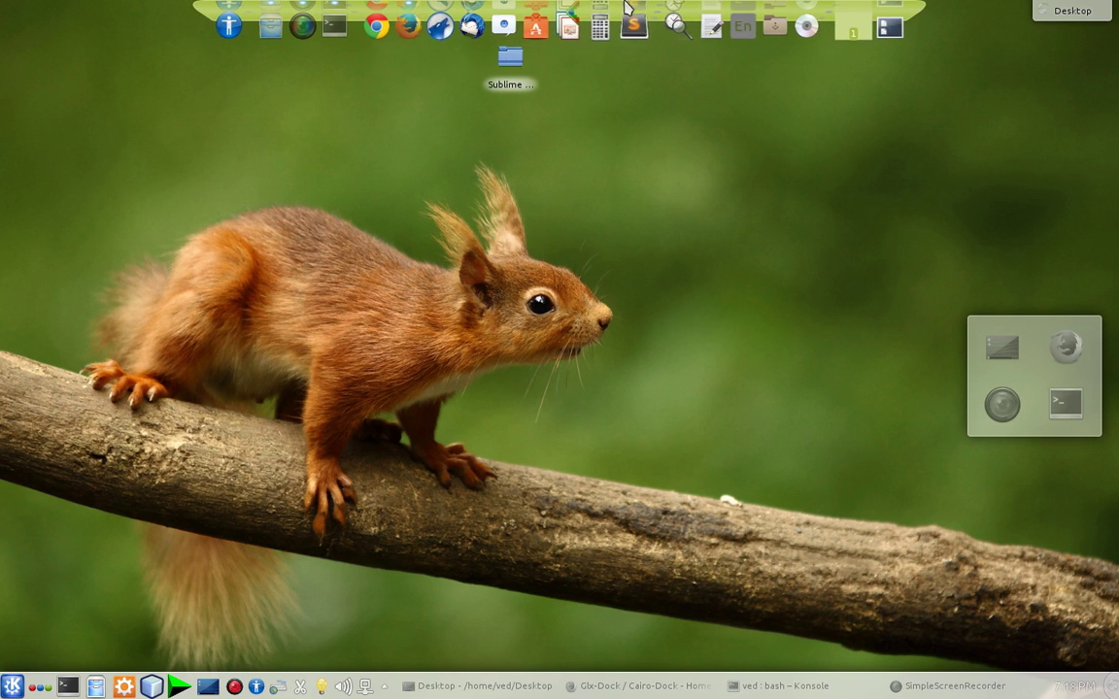
# In the dock's configuration, set the dock position to the right edge and apply
pyautogui.rightClick(520, 27)
pyautogui.moveTo(491, 77)
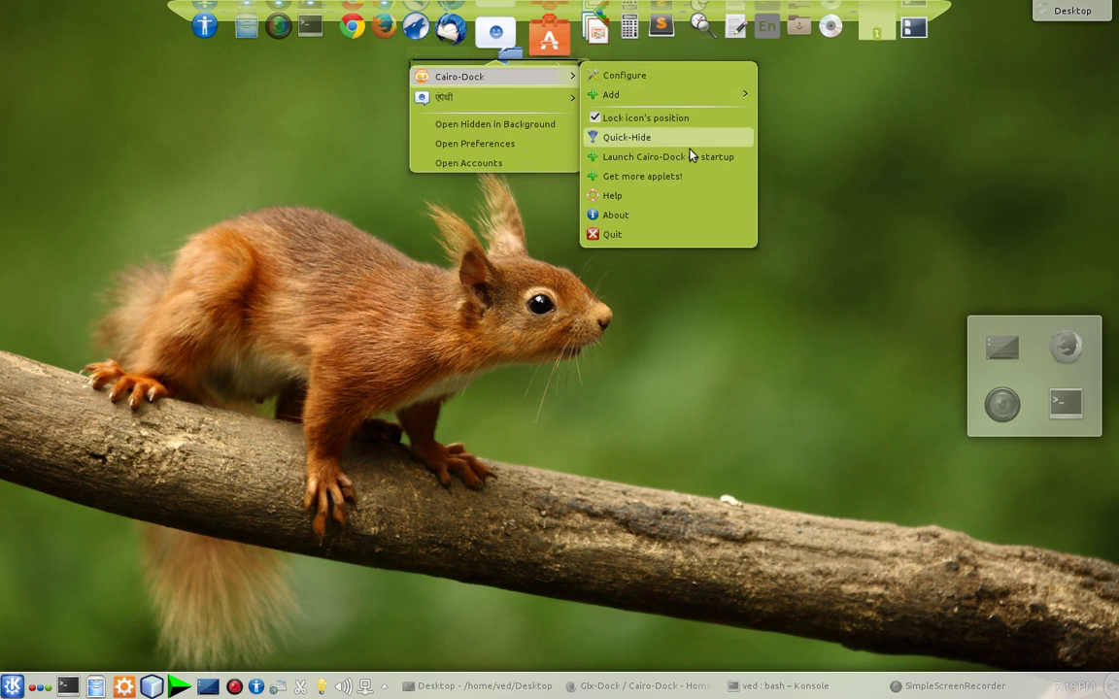
pyautogui.click(655, 87)
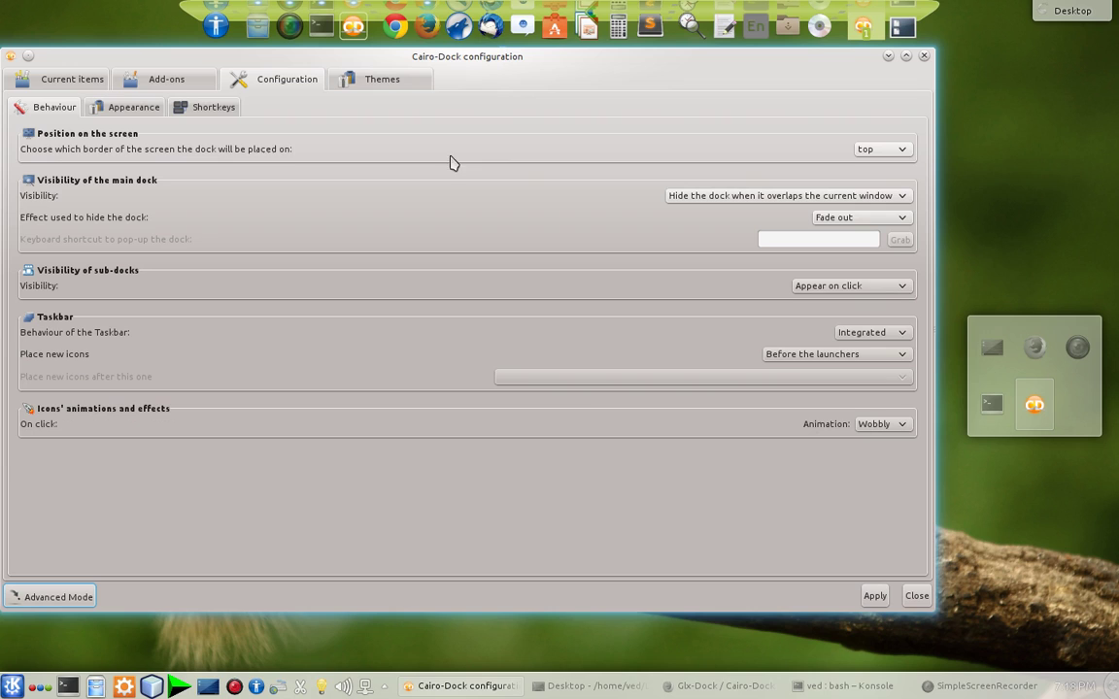
pyautogui.click(884, 151)
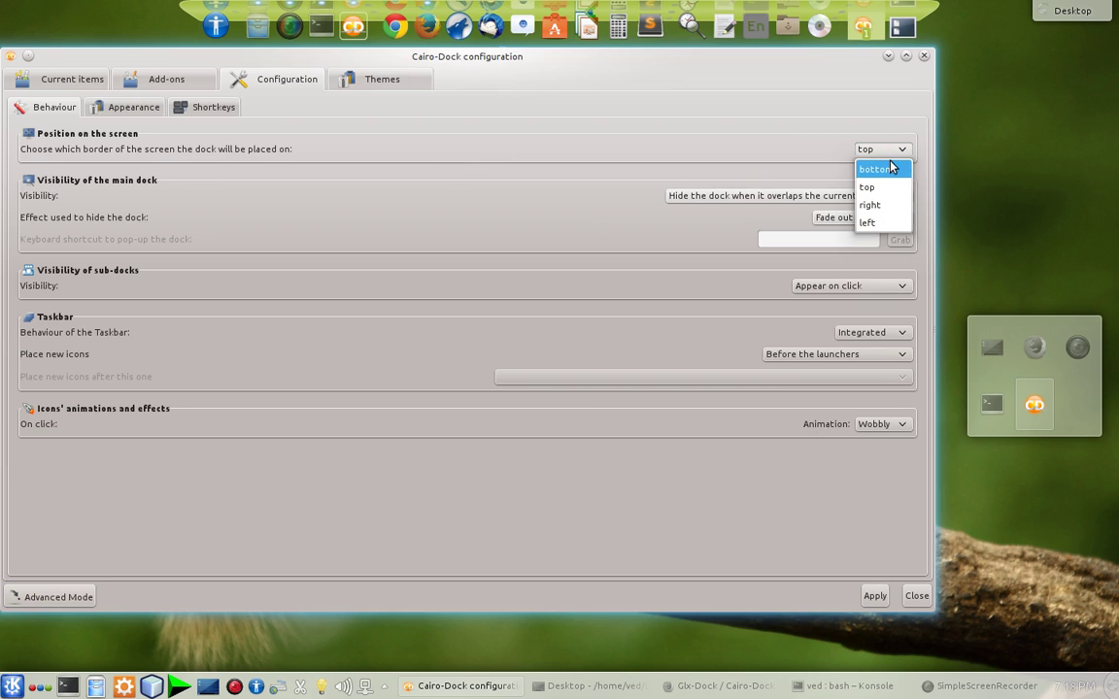
pyautogui.click(888, 205)
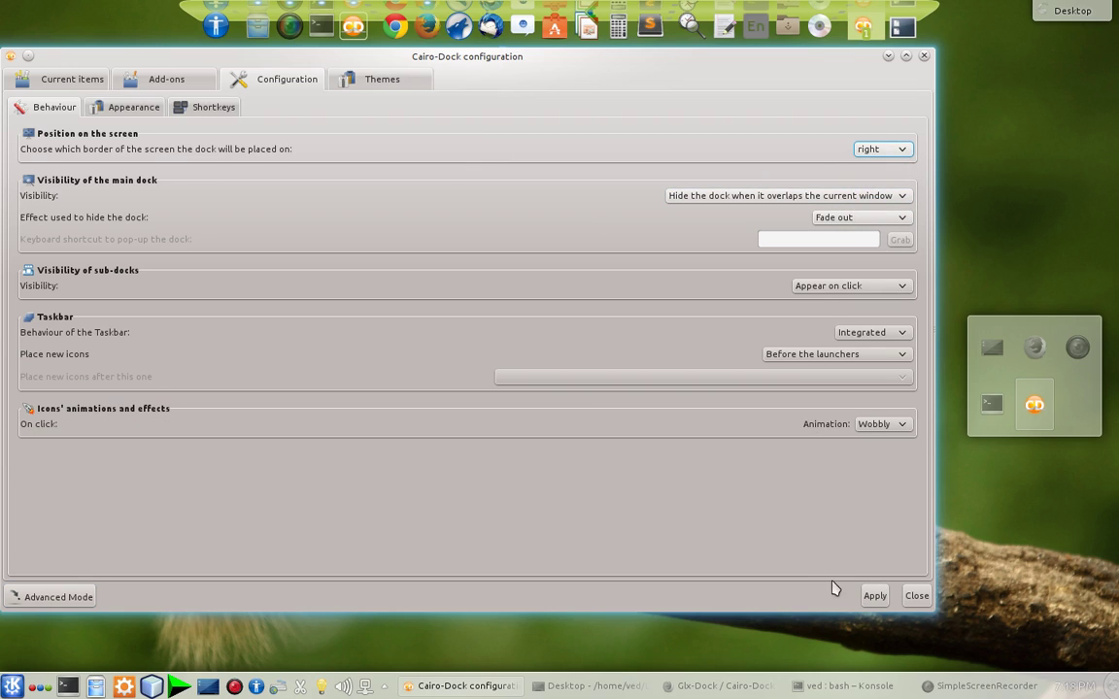
pyautogui.click(872, 596)
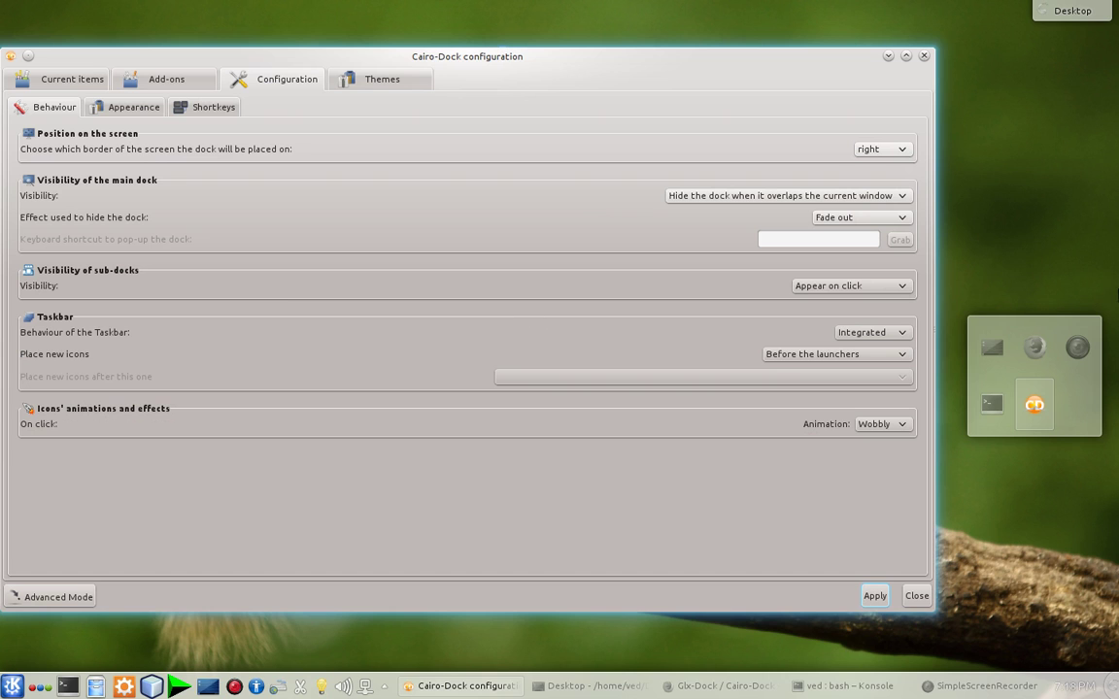
# Set the dock position back to top and apply
pyautogui.moveTo(494, 59); pyautogui.dragTo(520, 63)
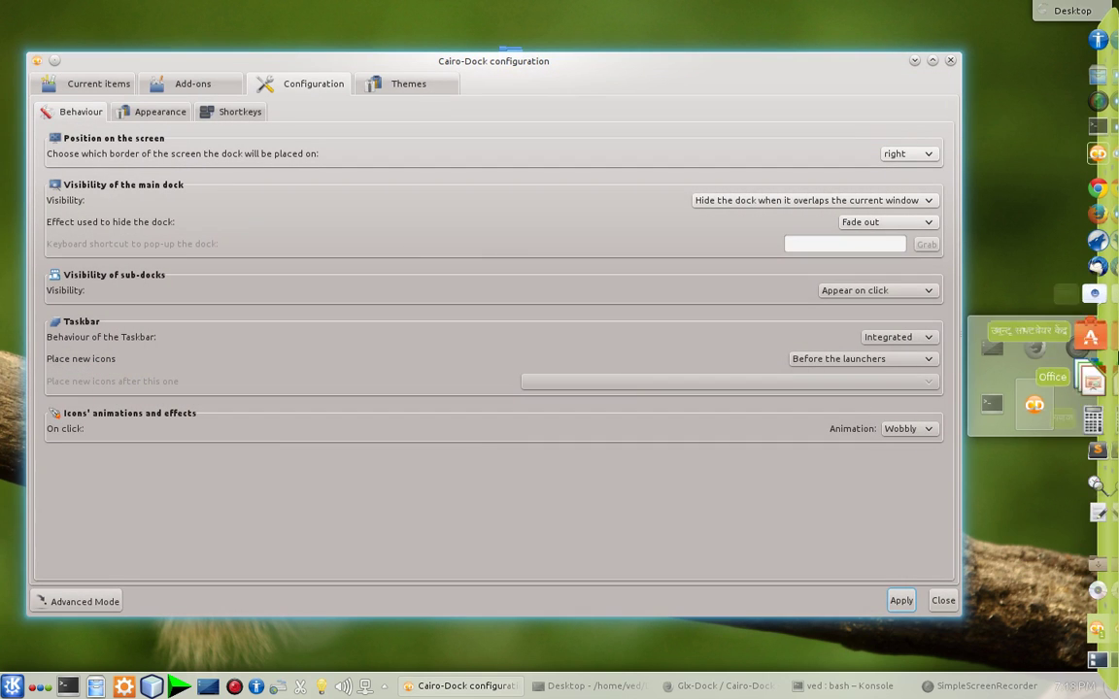
pyautogui.click(906, 154)
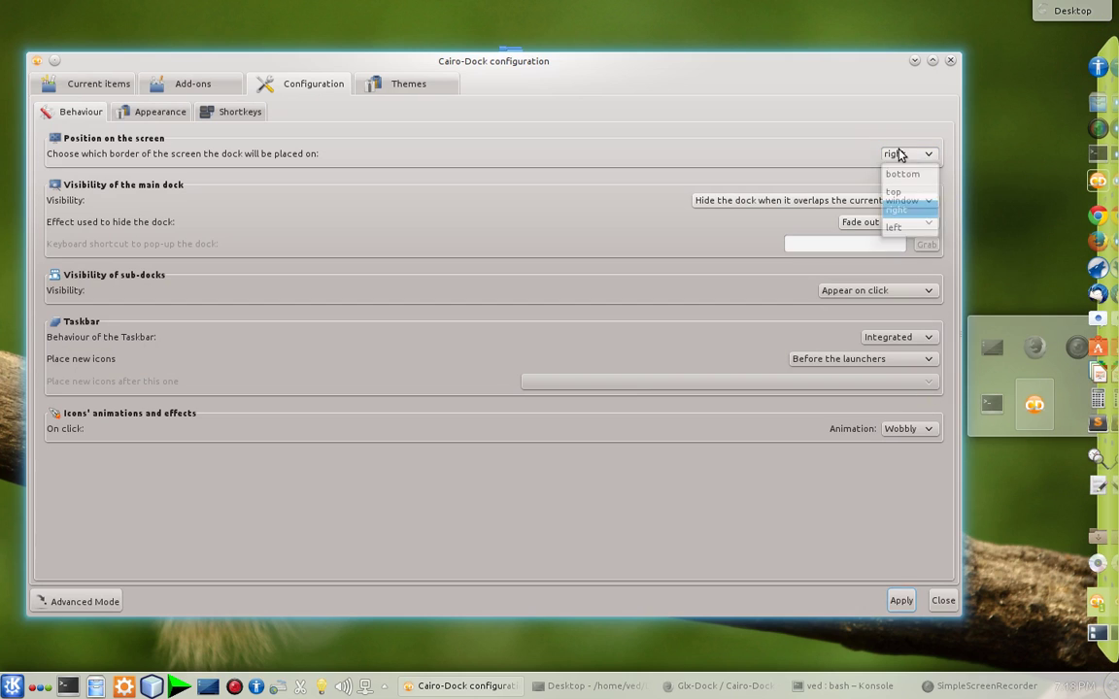
pyautogui.click(911, 190)
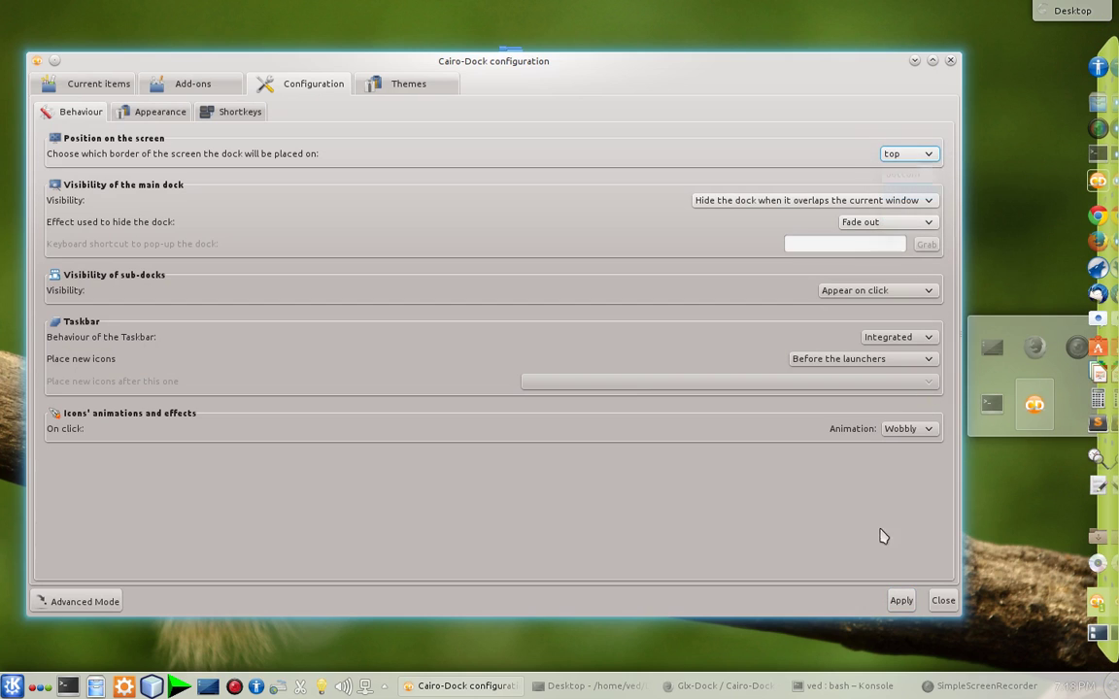
pyautogui.click(902, 602)
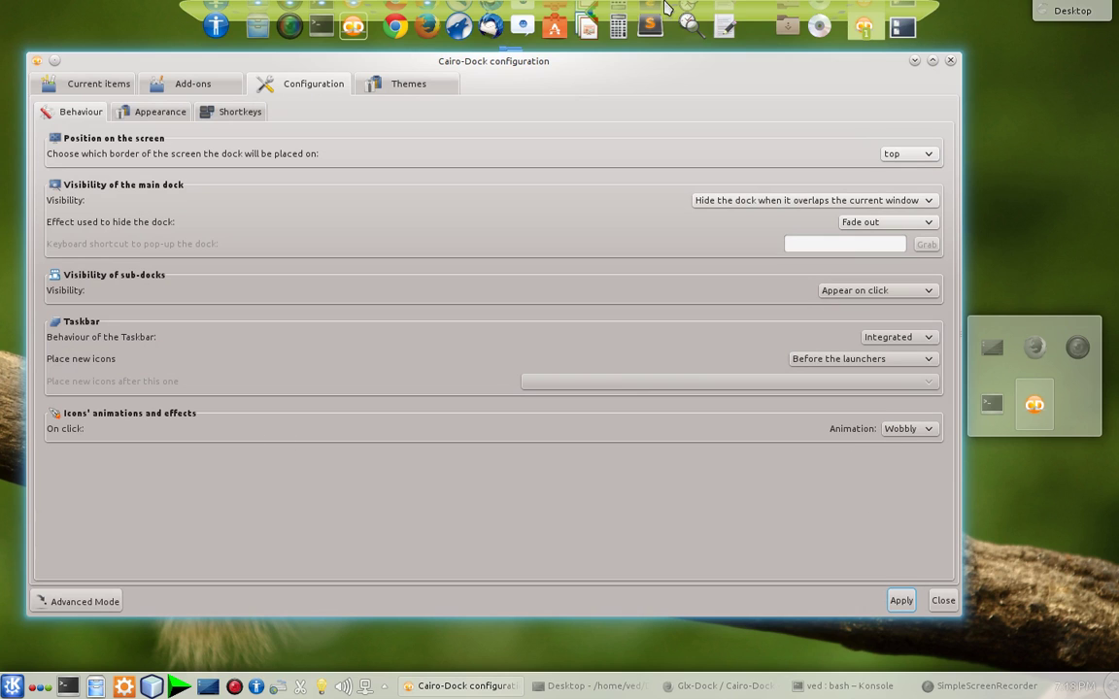
pyautogui.click(919, 430)
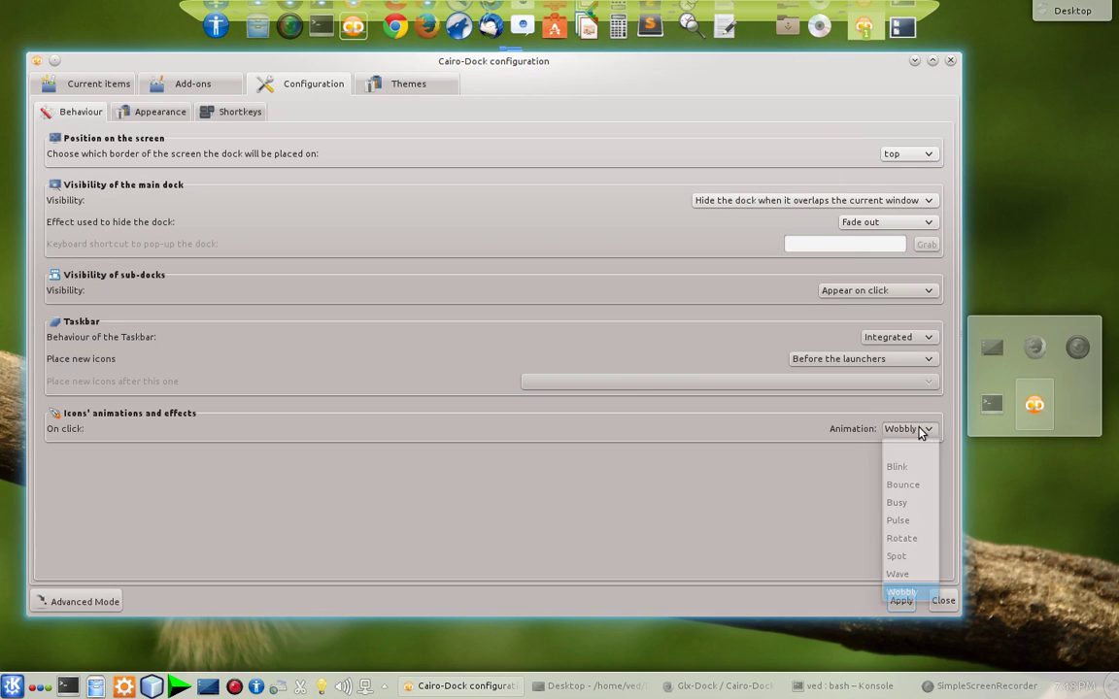
pyautogui.click(911, 485)
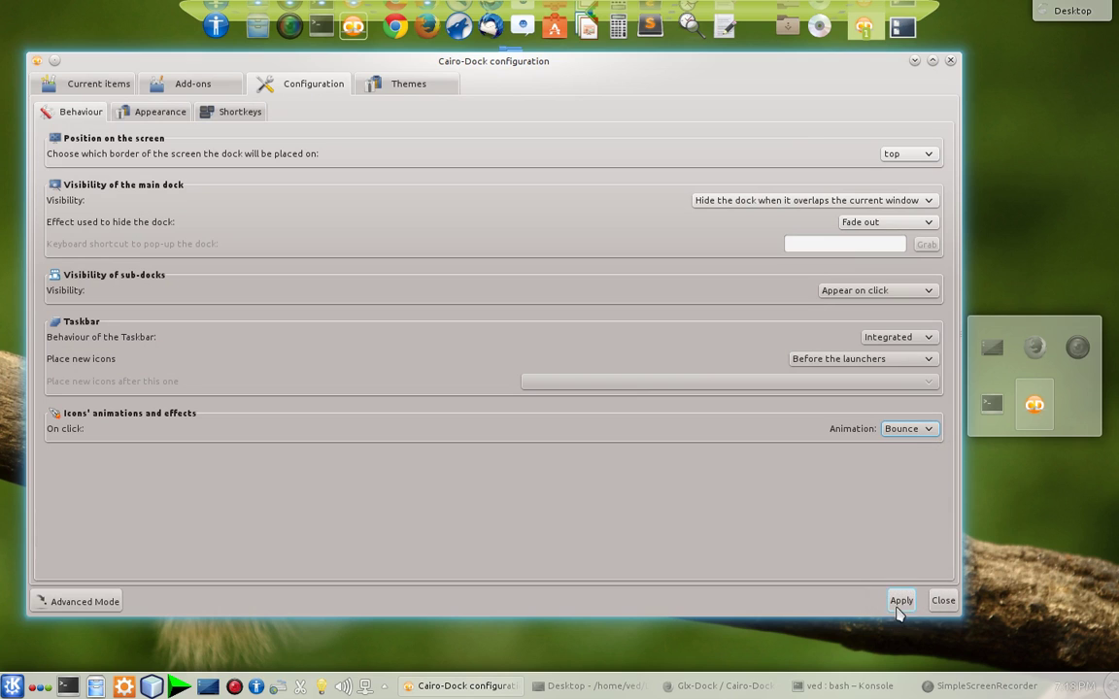
pyautogui.click(900, 602)
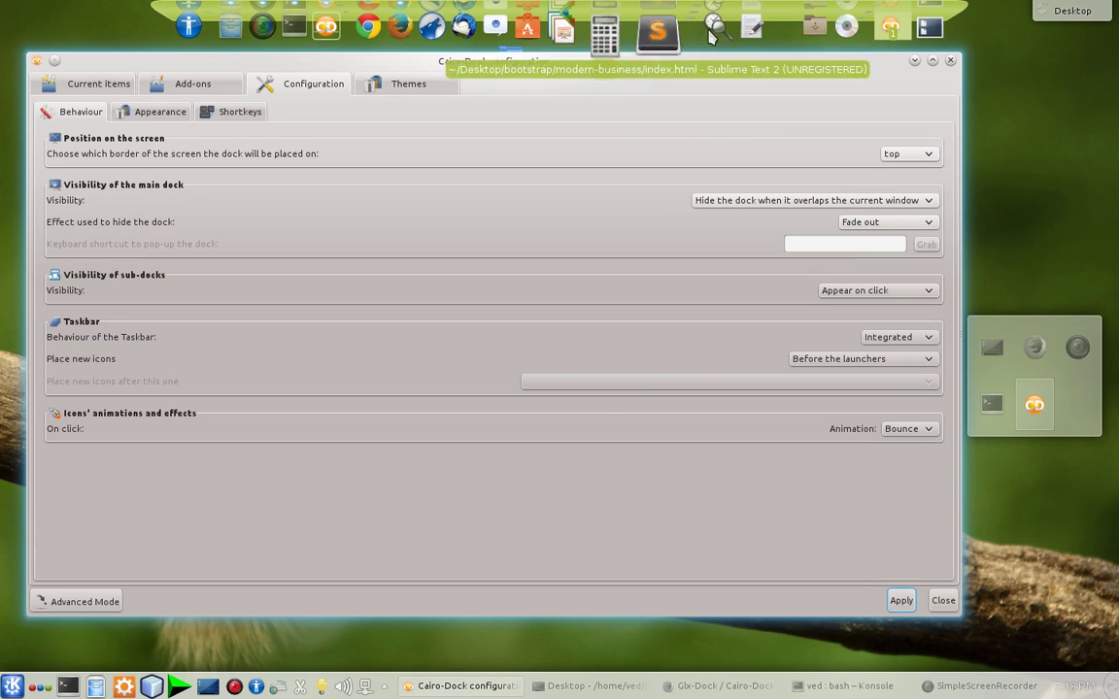
pyautogui.click(909, 429)
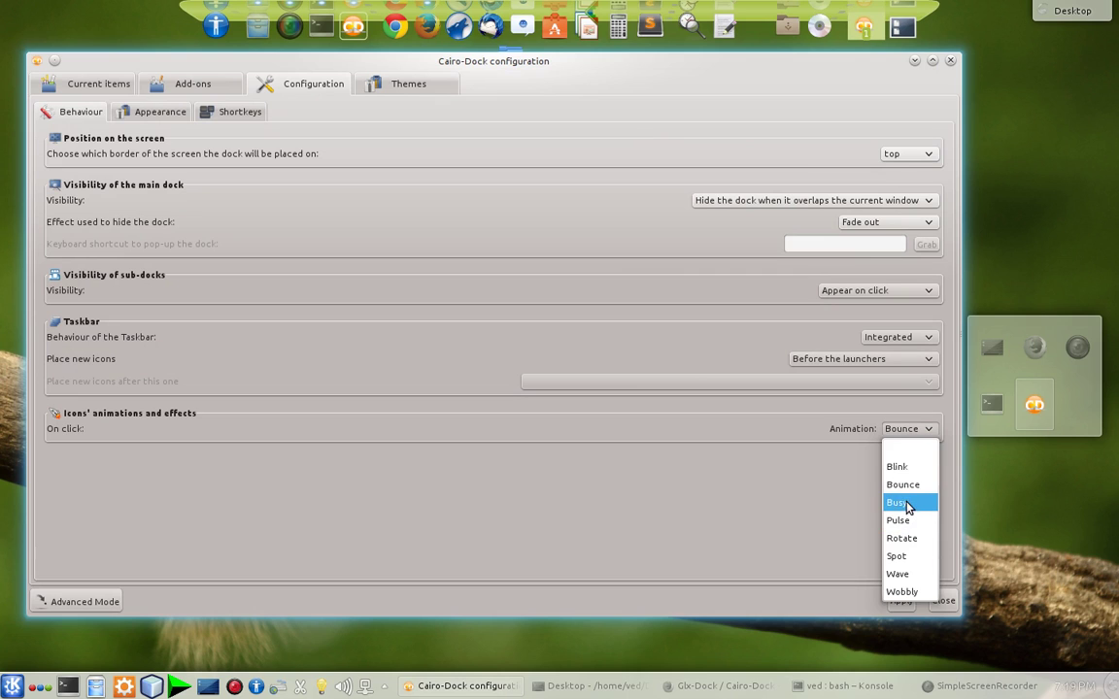
pyautogui.click(909, 505)
pyautogui.click(898, 601)
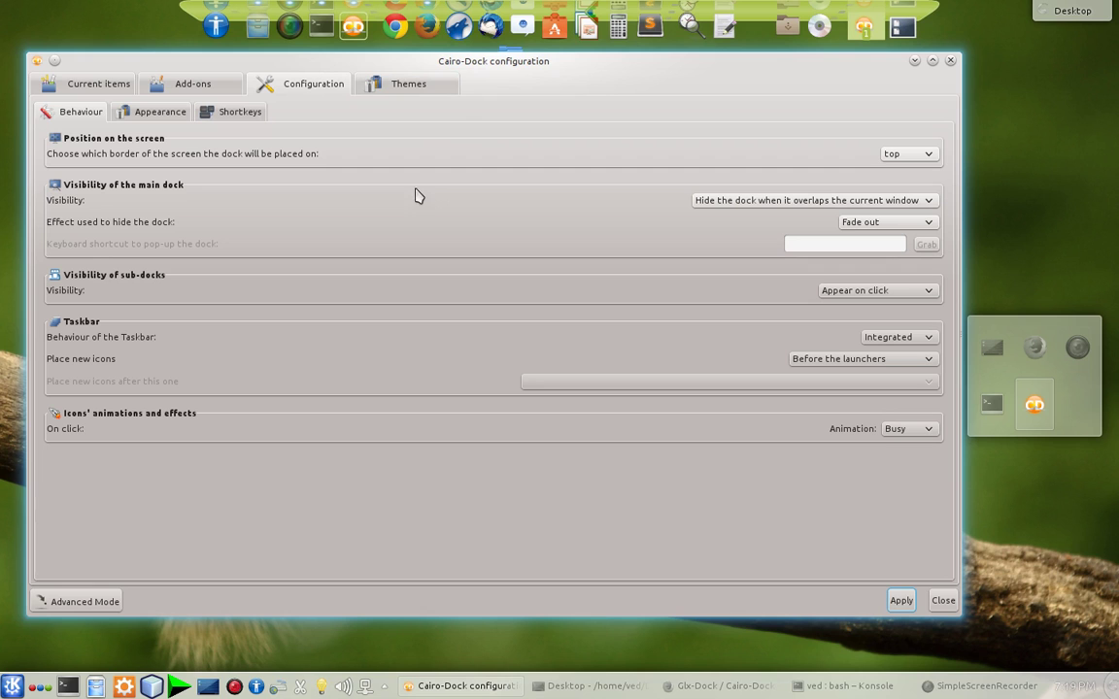
pyautogui.click(427, 35)
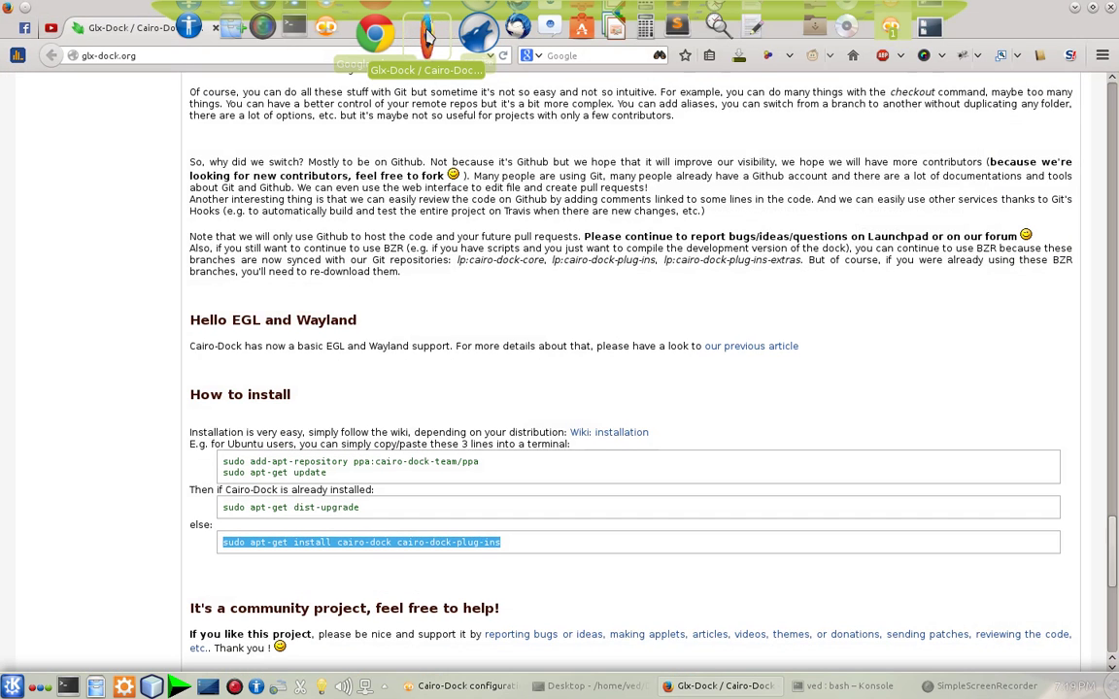
pyautogui.click(427, 35)
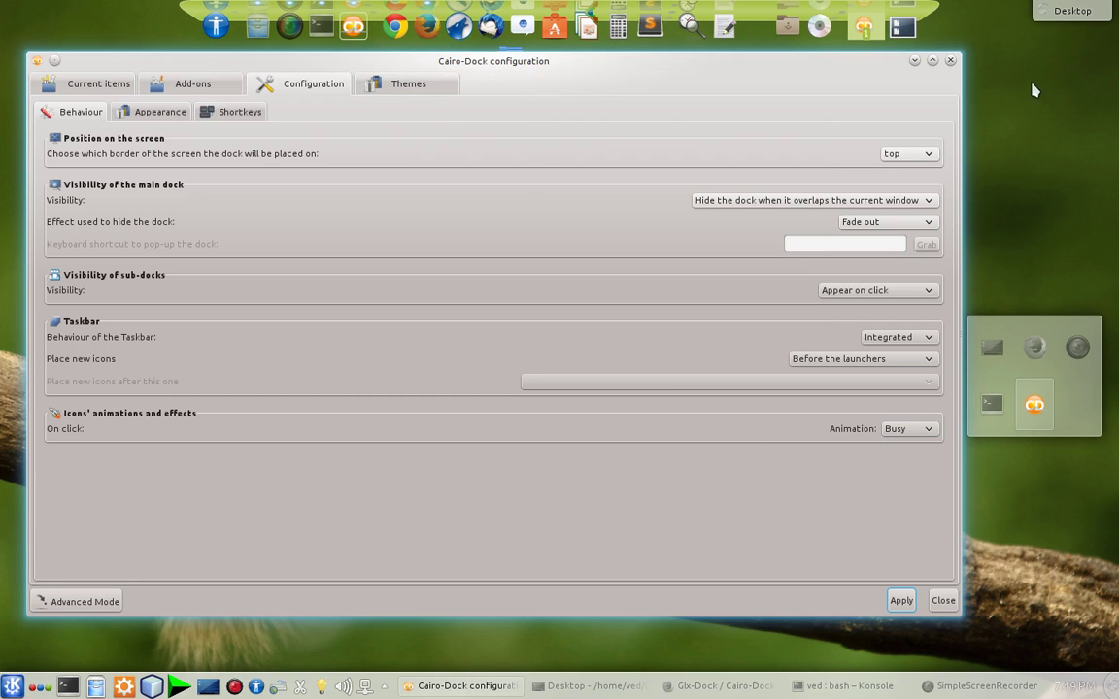
# Close the configuration, quit Cairo-Dock, and relaunch it from Kickoff's search results
pyautogui.click(950, 61)
pyautogui.rightClick(432, 34)
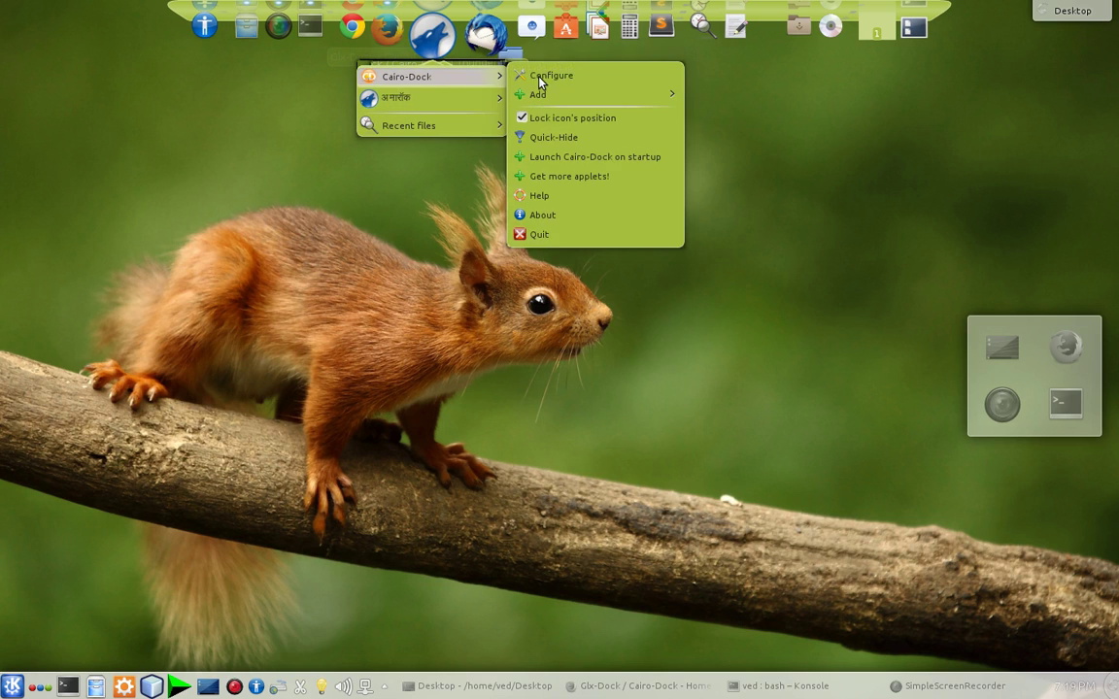
pyautogui.click(534, 236)
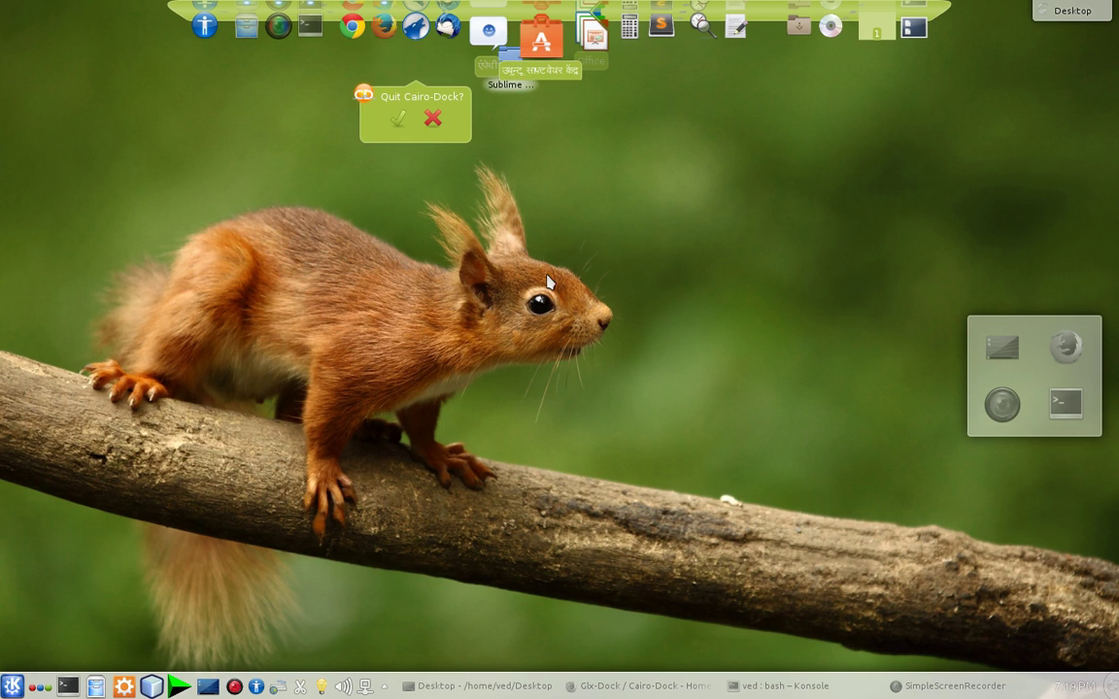
pyautogui.click(395, 120)
pyautogui.click(12, 686)
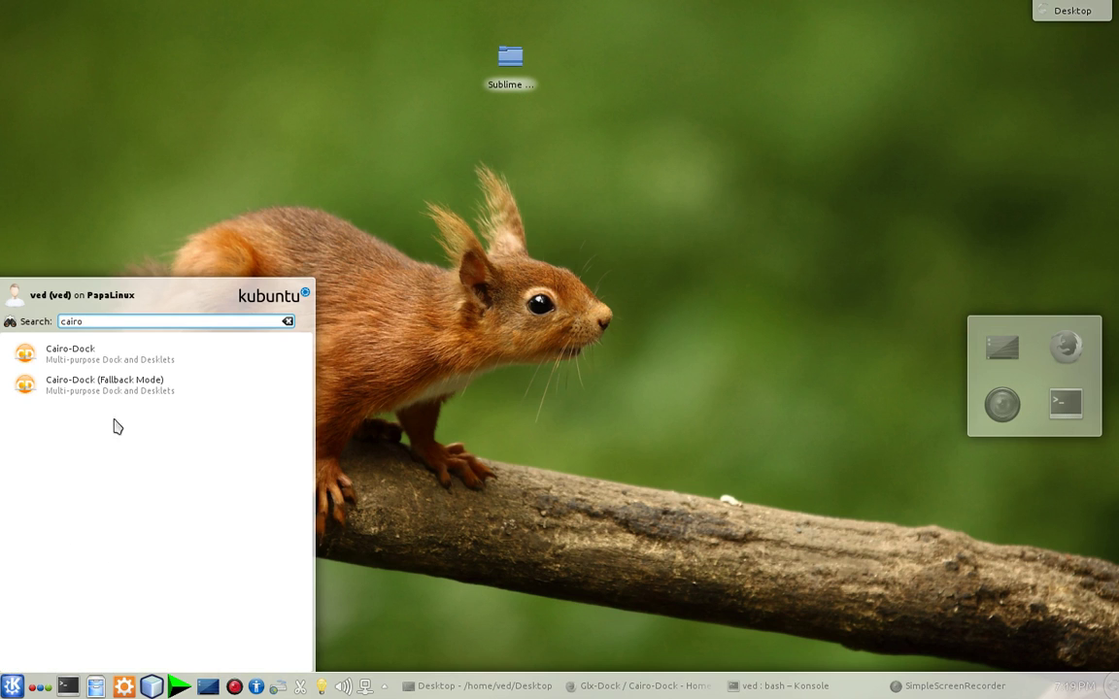
pyautogui.click(137, 356)
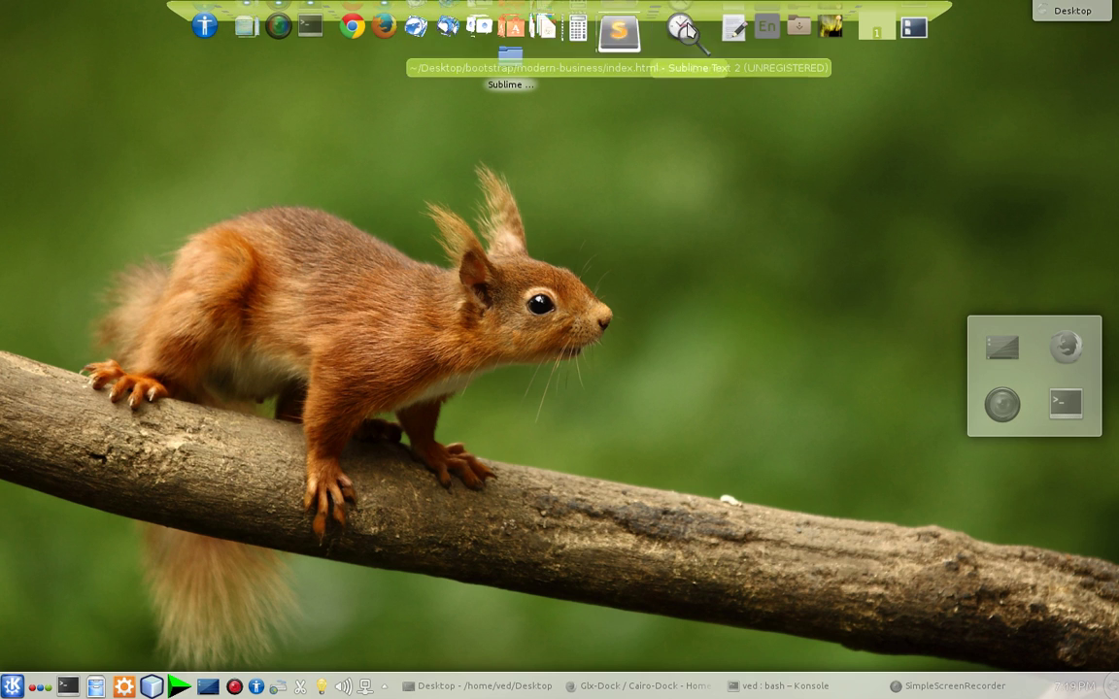
# Reopen the Cairo-Dock configuration and apply Wobbly as the mouse-hover animation
pyautogui.rightClick(742, 34)
pyautogui.moveTo(738, 77)
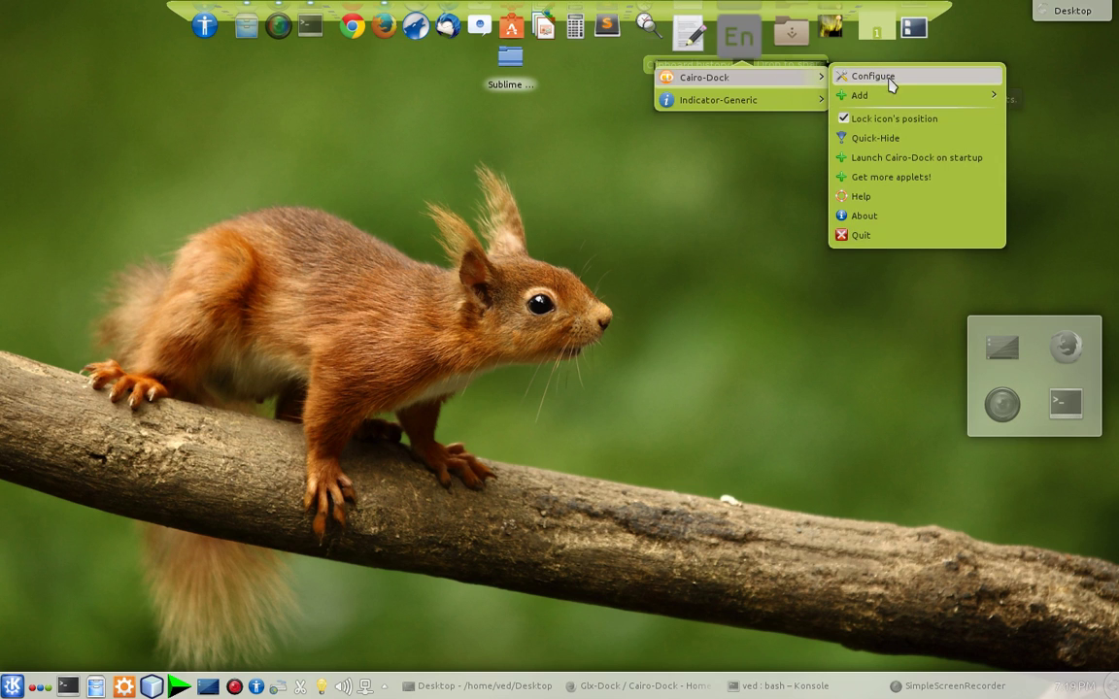
pyautogui.click(885, 78)
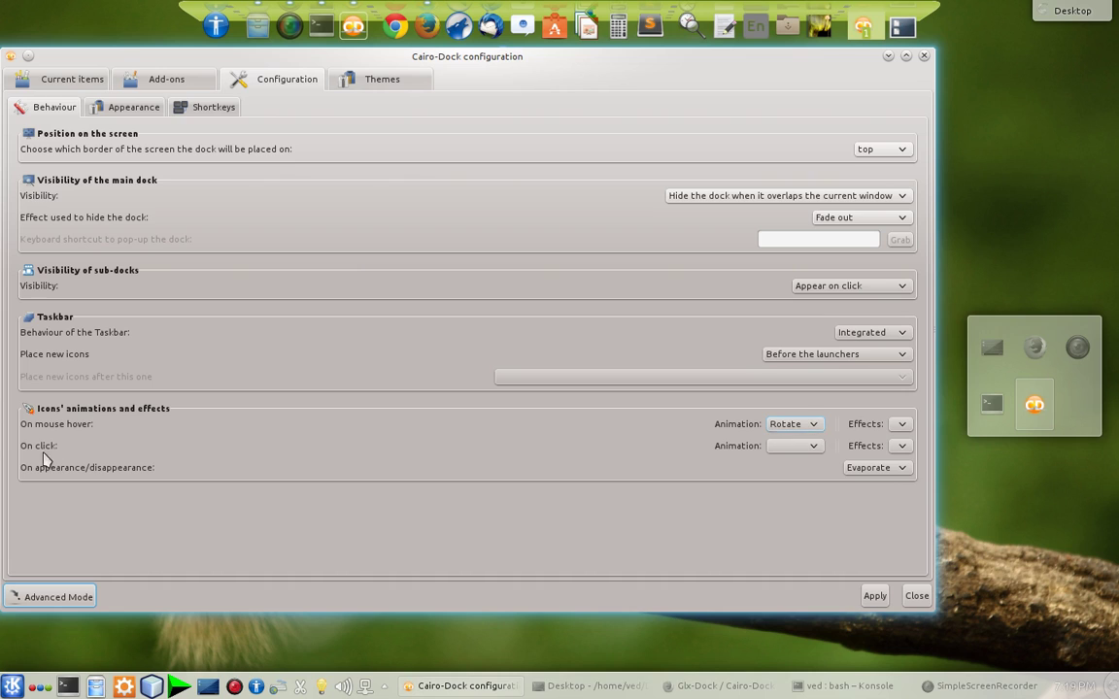
pyautogui.click(806, 430)
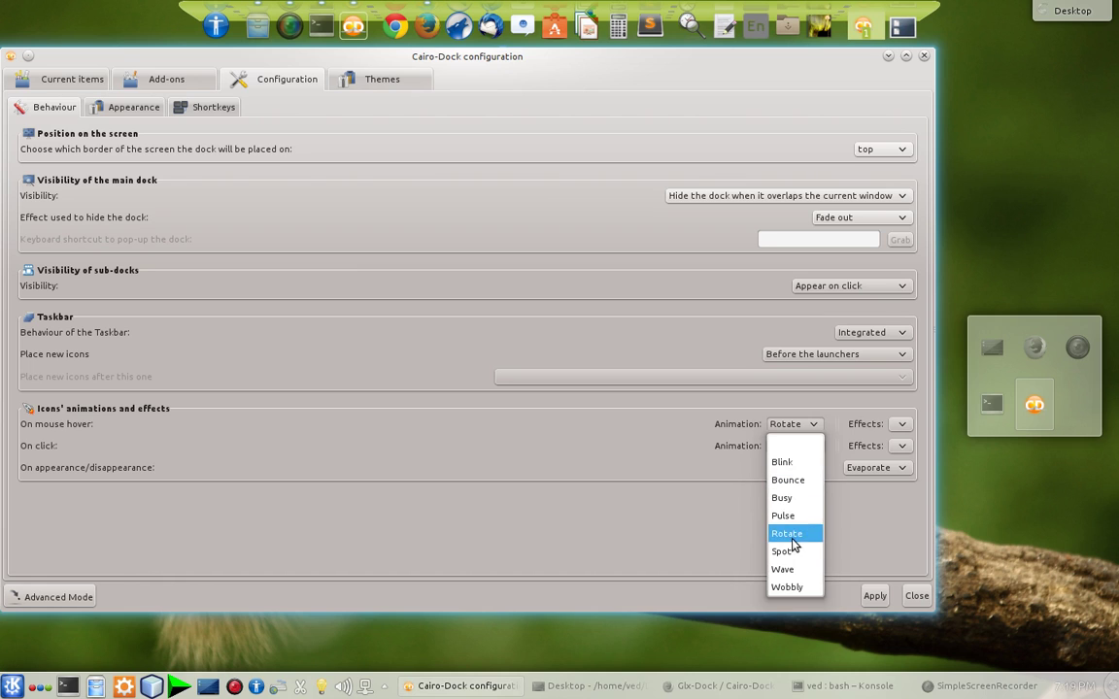
pyautogui.click(791, 588)
pyautogui.click(875, 597)
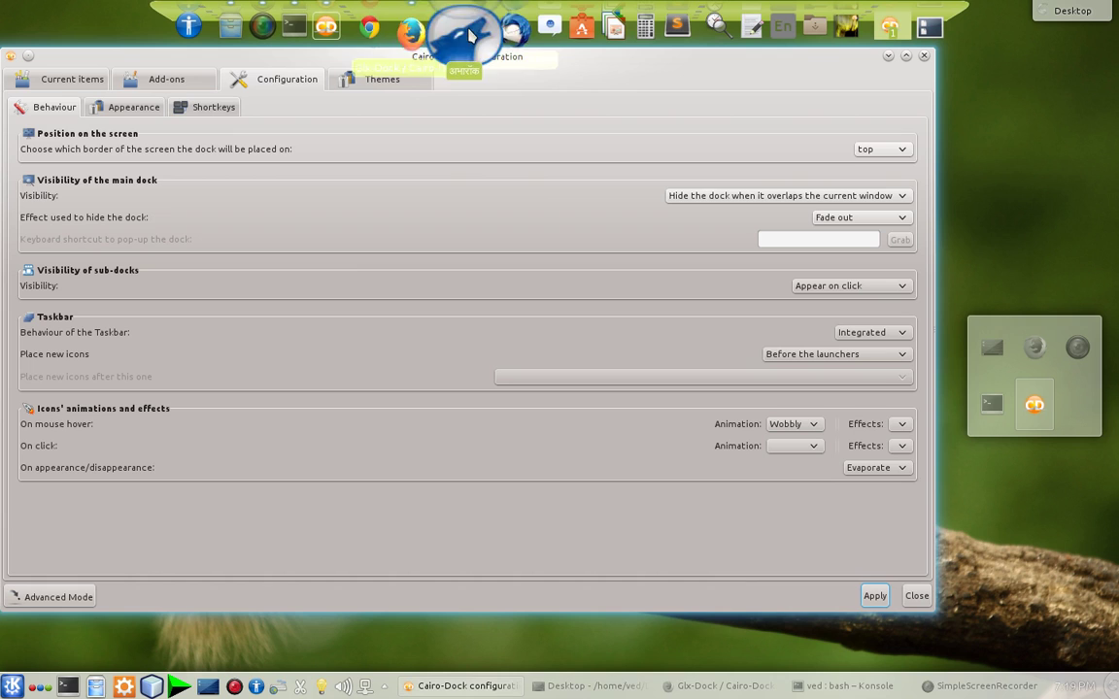
# Try Pulse as the hover animation, then settle on Busy and apply it
pyautogui.click(812, 425)
pyautogui.click(792, 516)
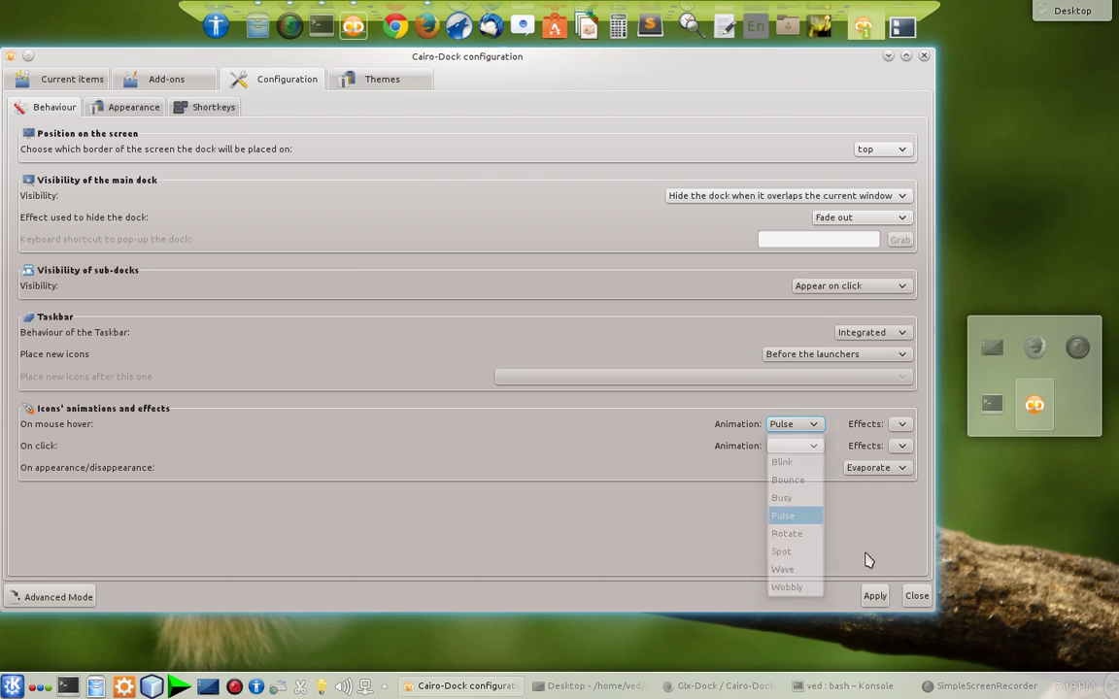
pyautogui.click(876, 597)
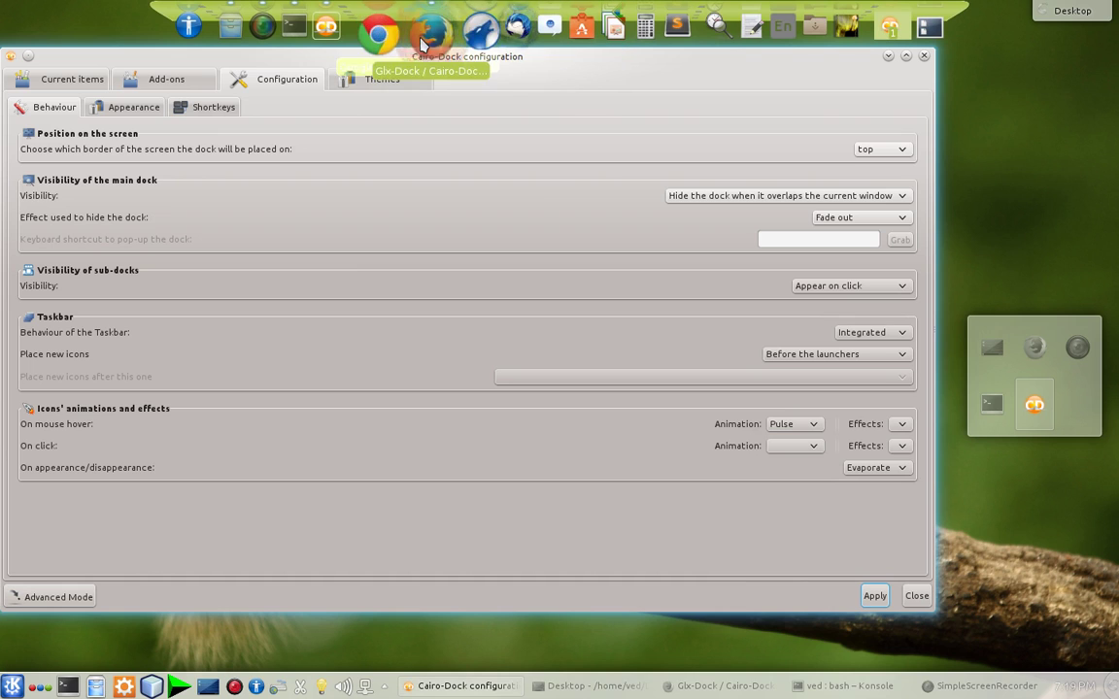
pyautogui.click(794, 446)
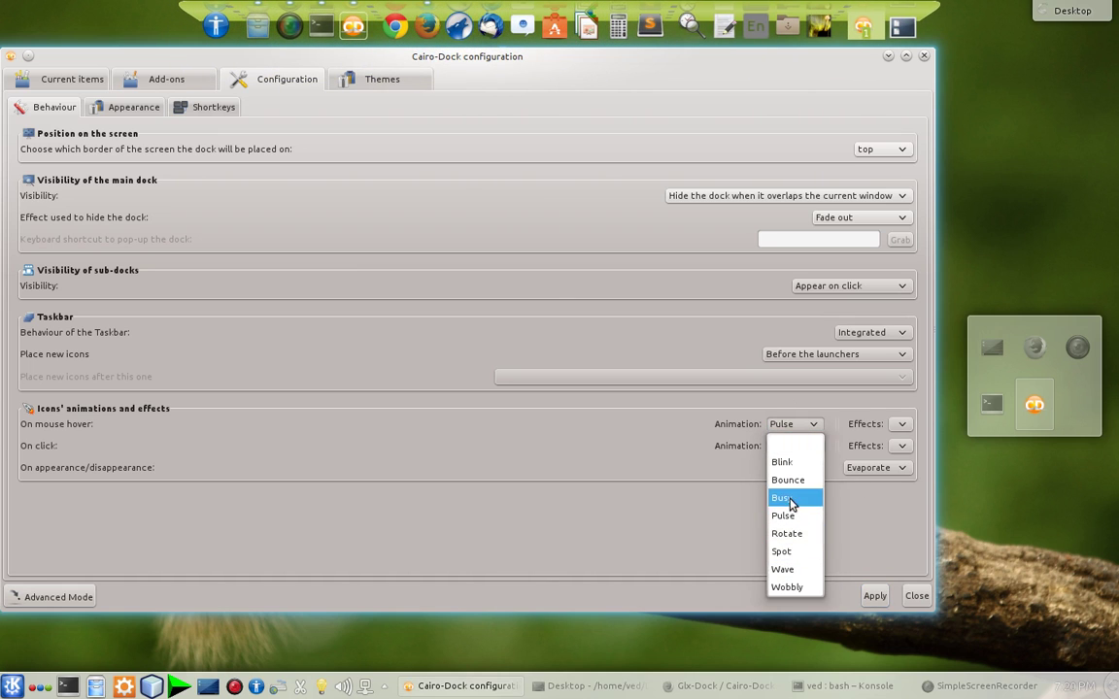
pyautogui.click(790, 501)
pyautogui.click(876, 596)
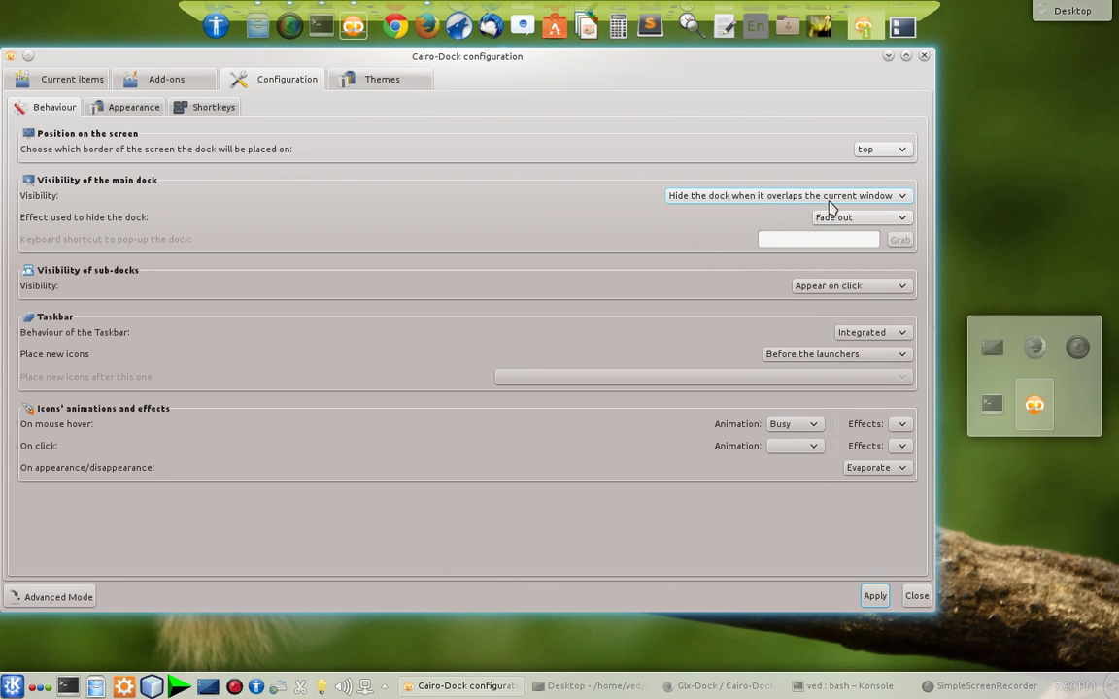
# Set the Appearance style colour to a custom dark red shade and confirm it
pyautogui.click(110, 107)
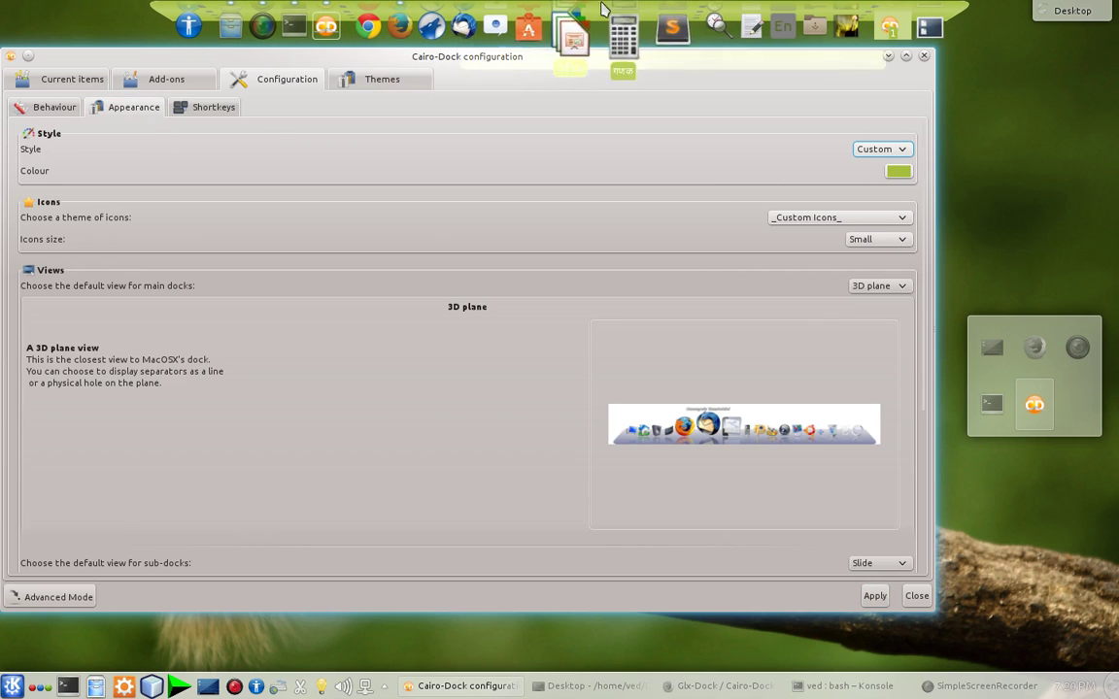
pyautogui.click(899, 172)
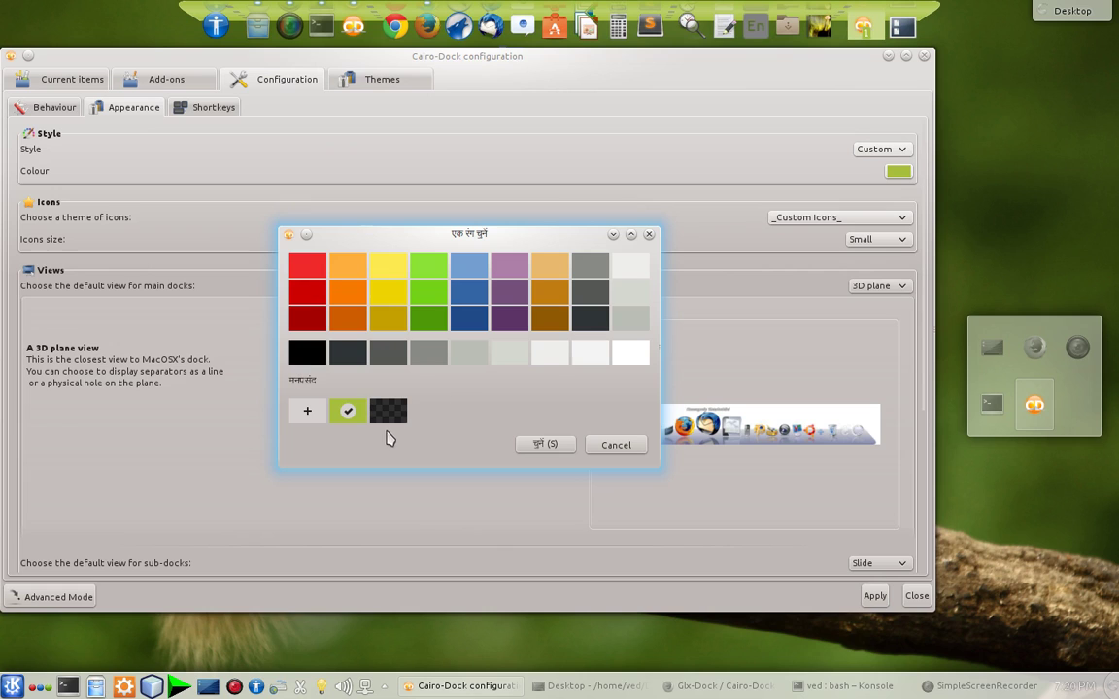
pyautogui.click(310, 409)
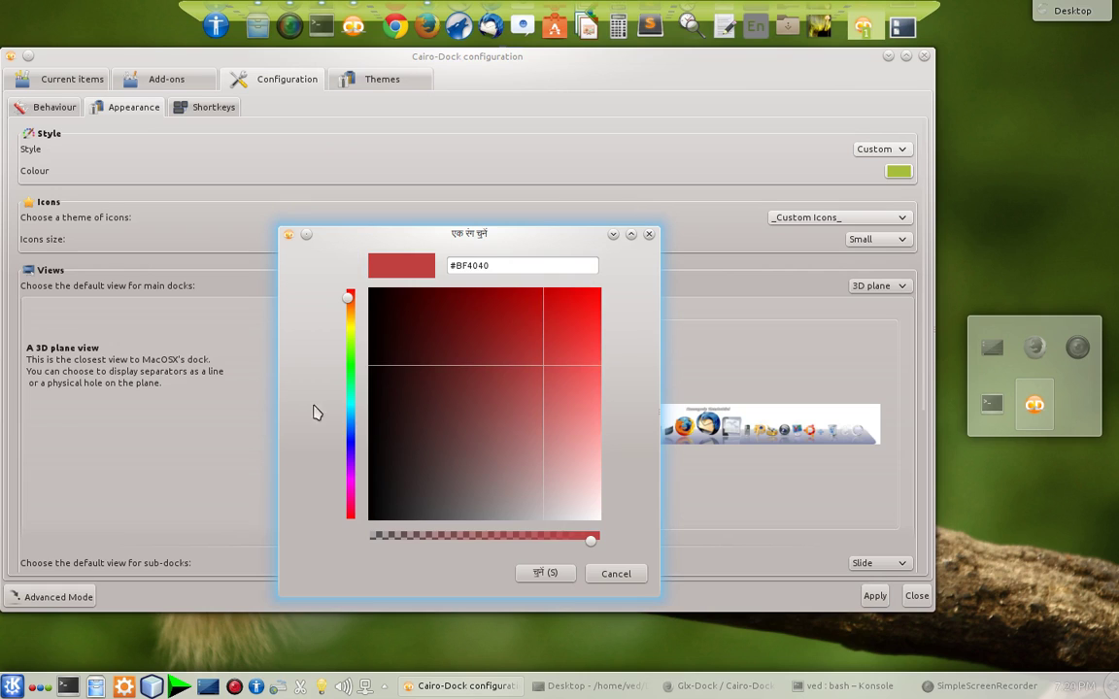
pyautogui.moveTo(512, 302); pyautogui.dragTo(473, 363)
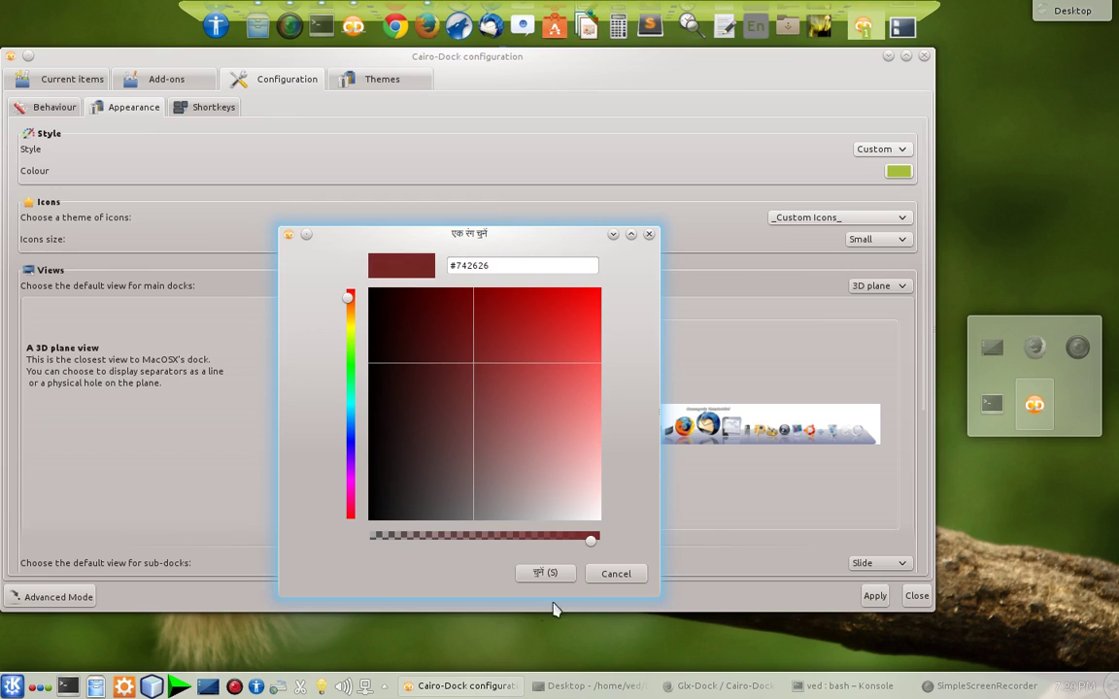
pyautogui.click(539, 573)
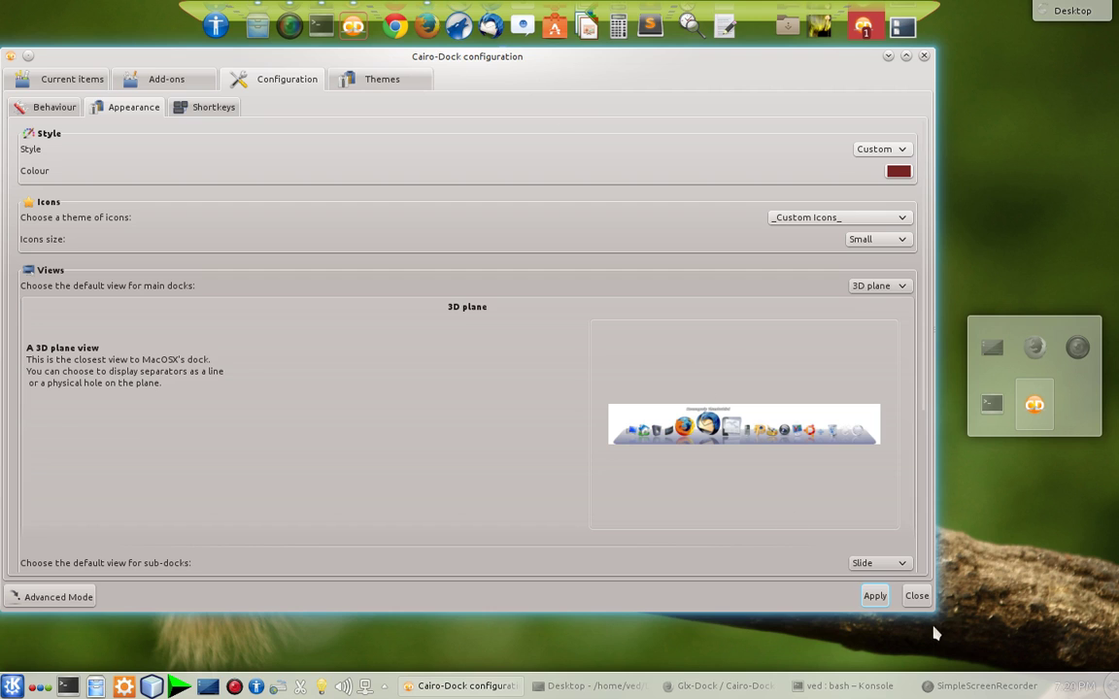
pyautogui.rightClick(525, 29)
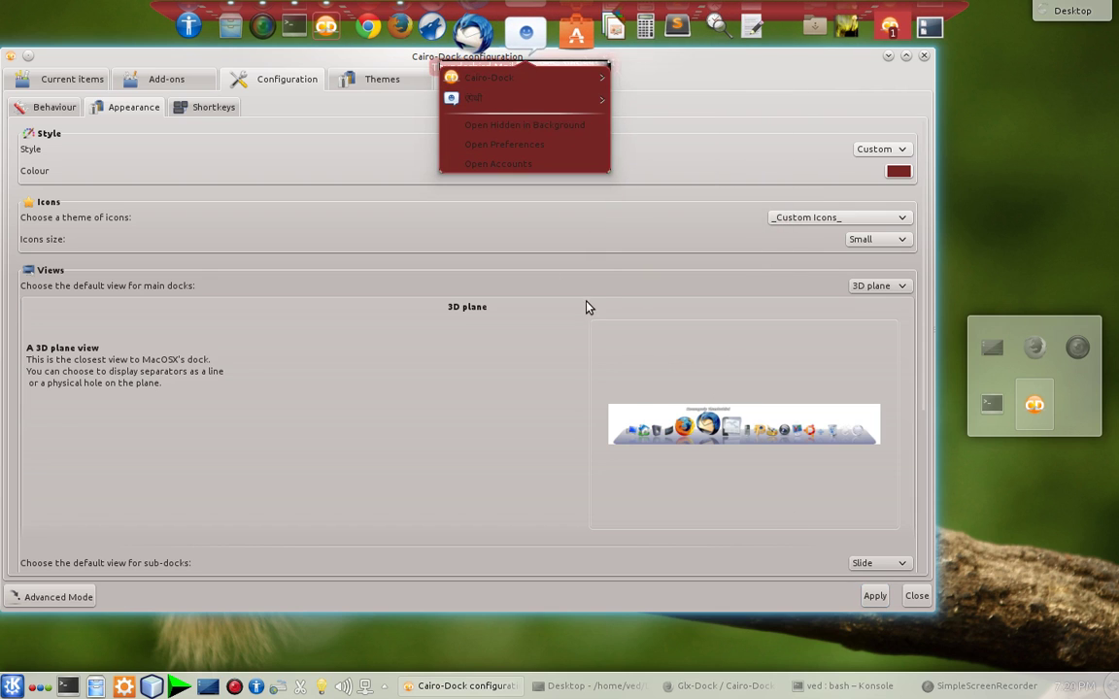
# Check the Themes list, close the configuration, and answer Yes to using OpenGL
pyautogui.click(374, 80)
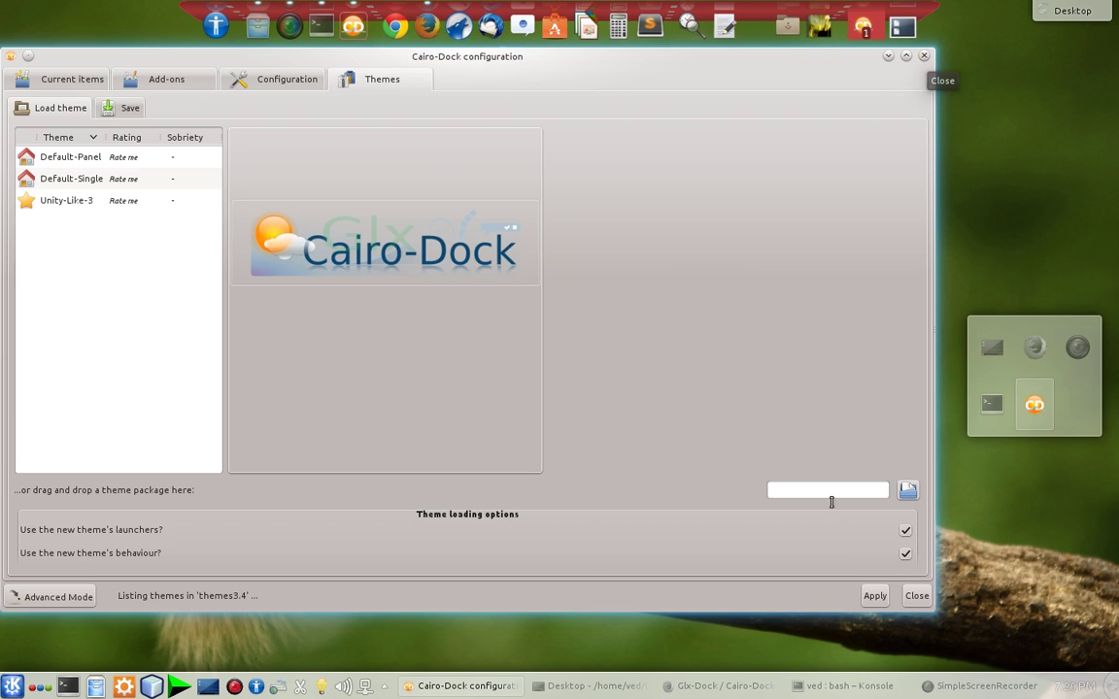
pyautogui.click(917, 599)
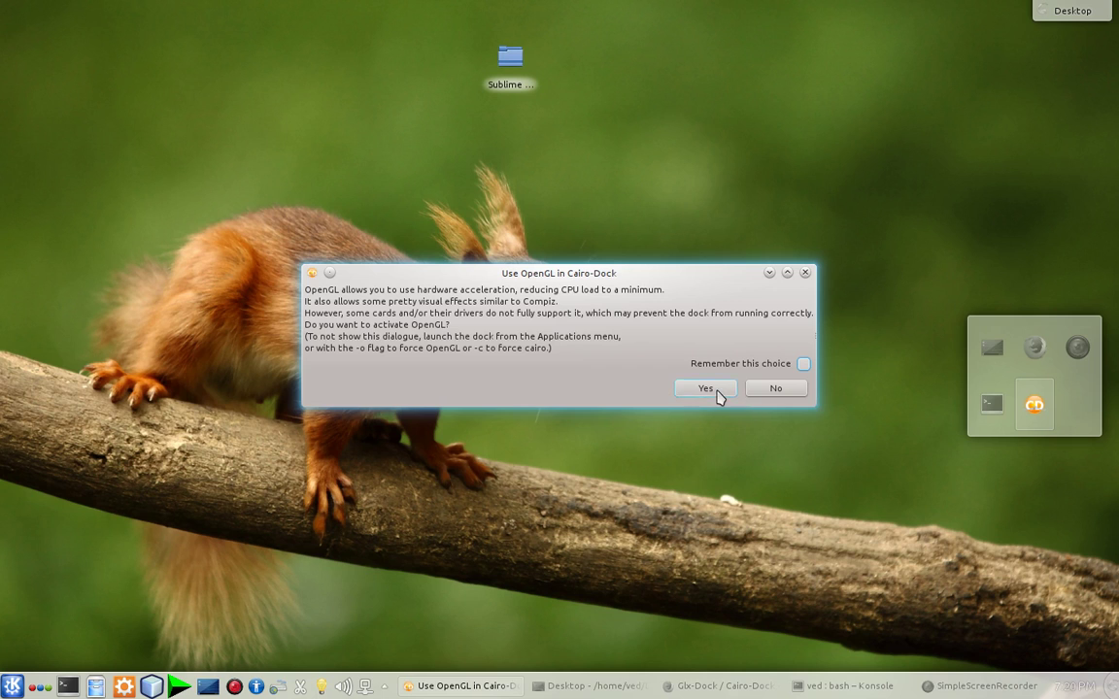
pyautogui.click(717, 392)
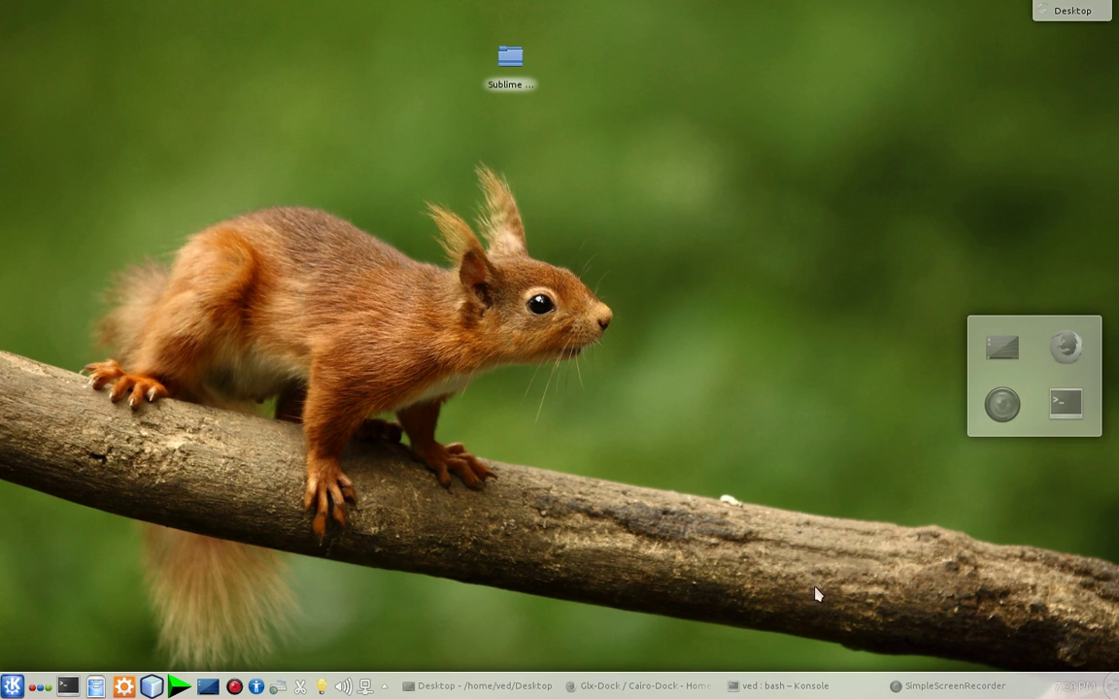